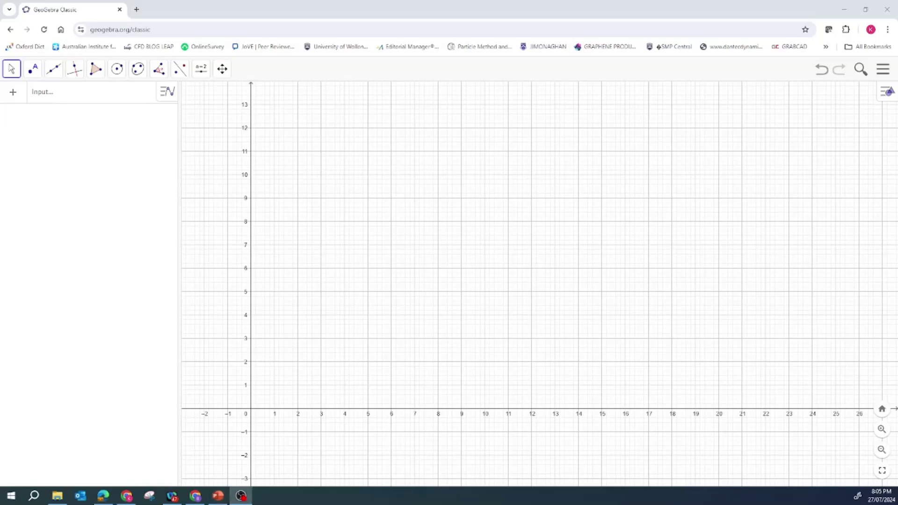
{"action": "left_click", "coordinate": [31, 77]}
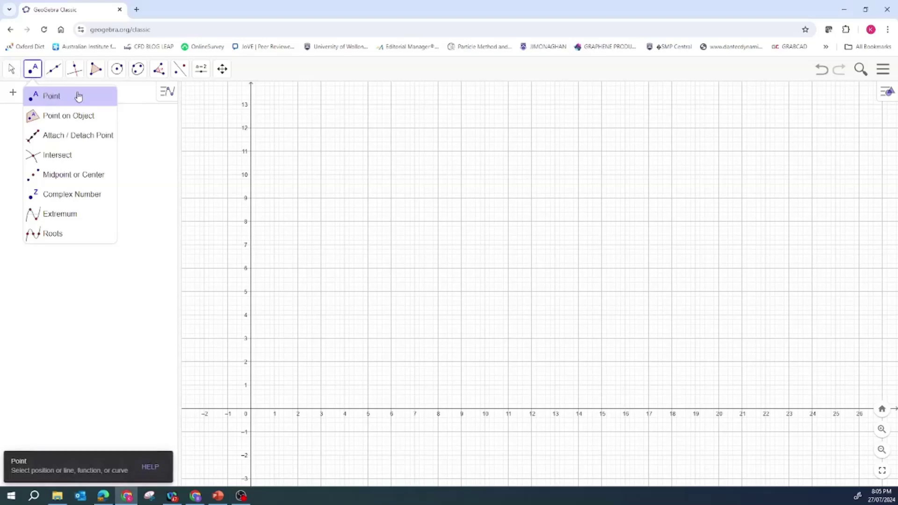
{"action": "left_click", "coordinate": [125, 95]}
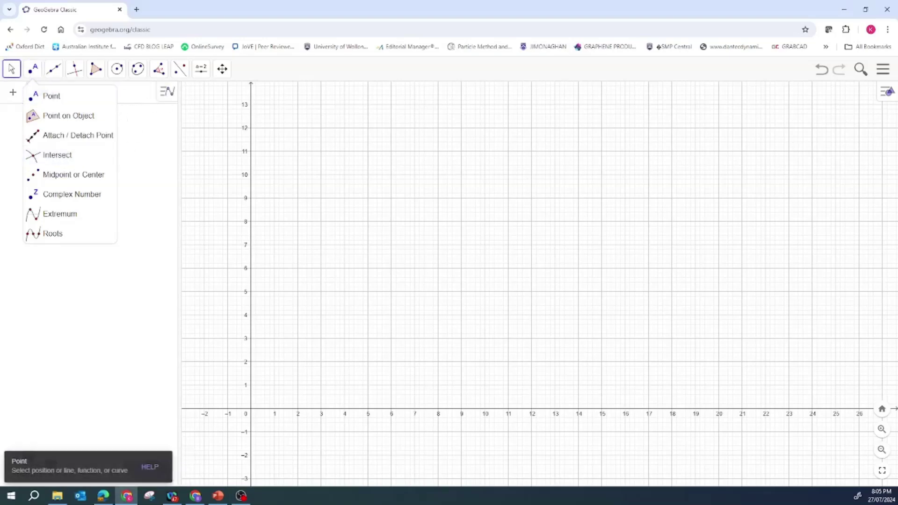
{"action": "left_click", "coordinate": [11, 69]}
{"action": "left_click", "coordinate": [13, 73]}
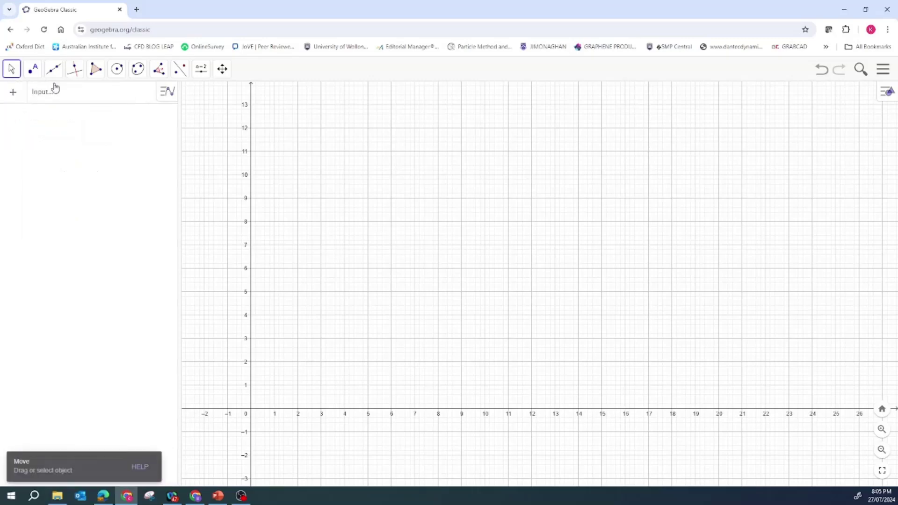
- Create the points A = (10, 10) and B = (15, 7.5) by their coordinates
{"action": "left_click", "coordinate": [51, 97]}
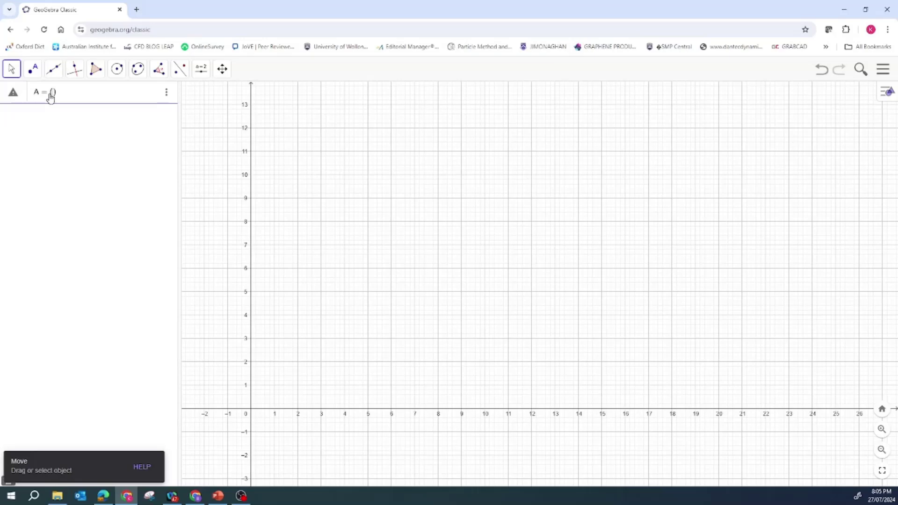
{"action": "type", "text": "A = (10, 10"}
{"action": "key", "text": "Return"}
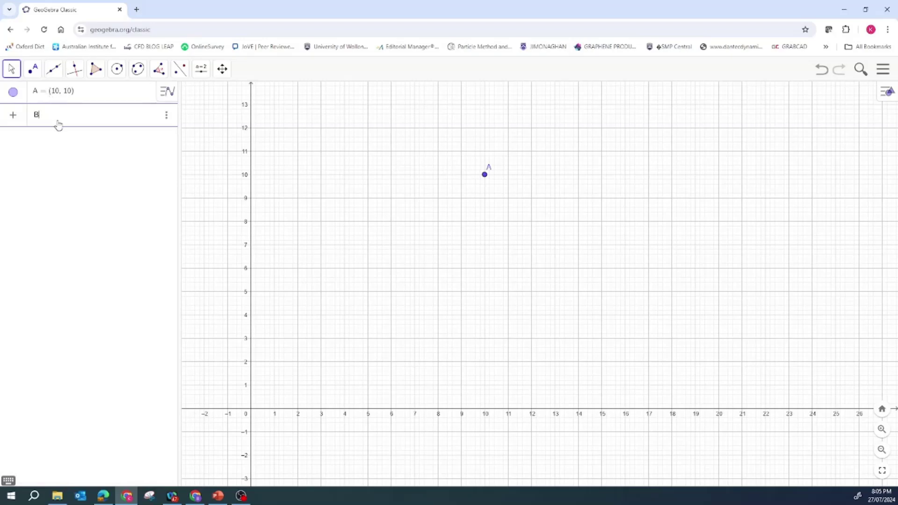
{"action": "type", "text": "B = (15, 7.5"}
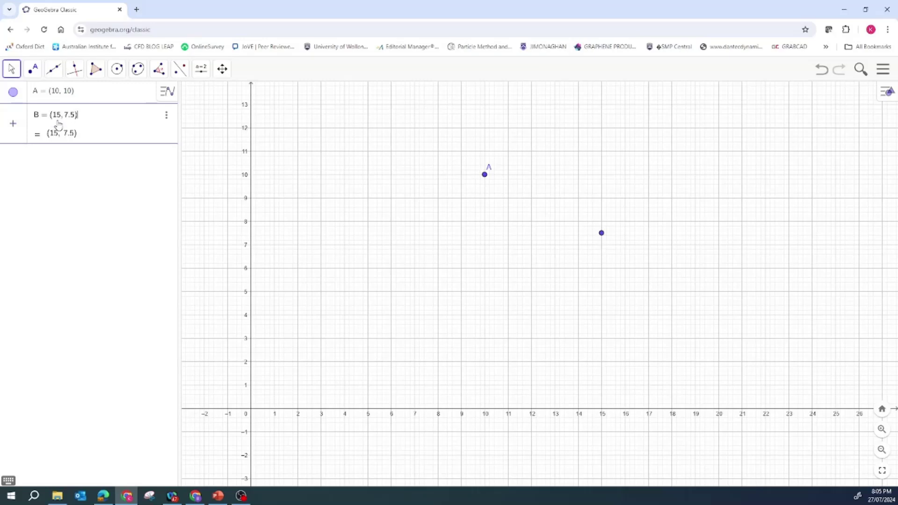
{"action": "key", "text": "Return"}
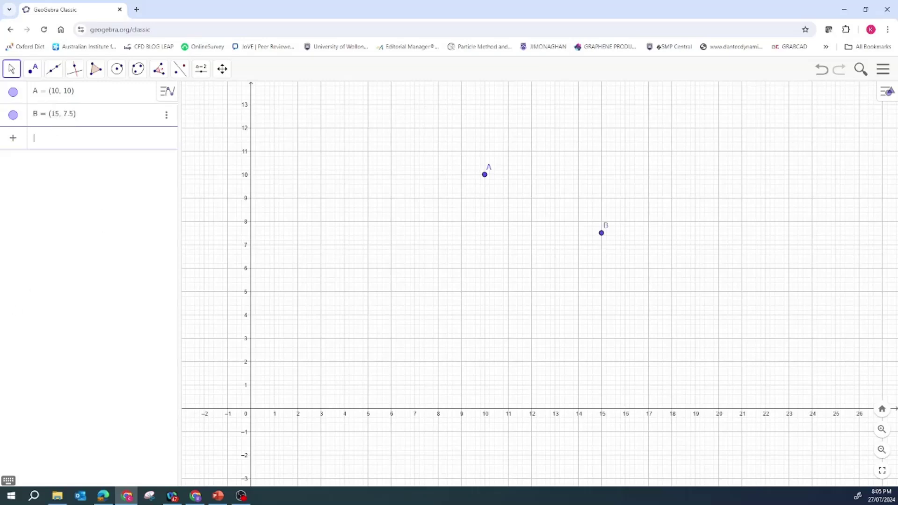
- Switch to PowerPoint, examine the spacing of the two points on the rocker output exercise slide, and return to GeoGebra
{"action": "key", "text": "alt+Tab"}
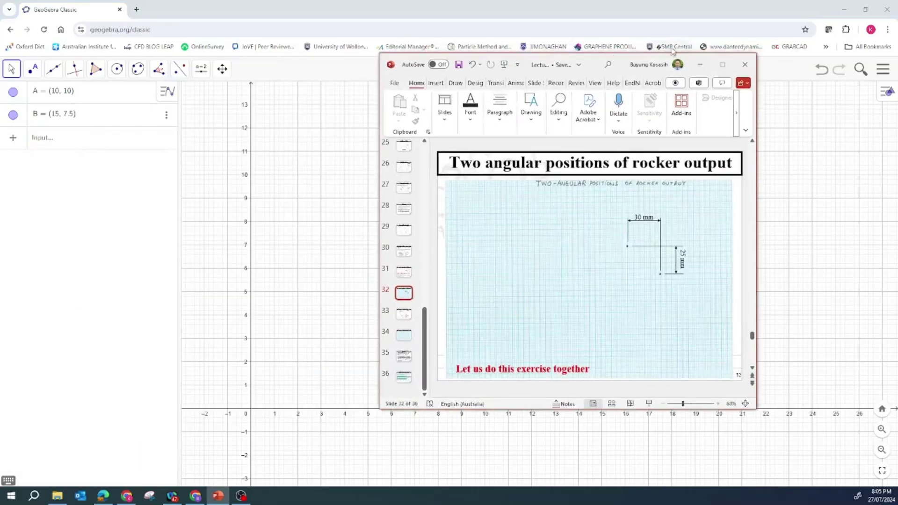
{"action": "key", "text": "super+Left"}
{"action": "key", "text": "super+Up"}
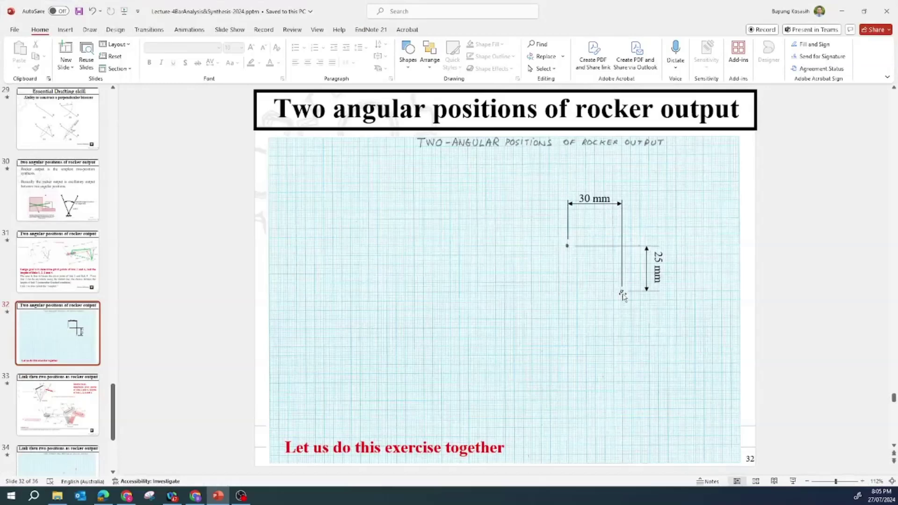
{"action": "double_click", "coordinate": [737, 16]}
{"action": "key", "text": "super+Down"}
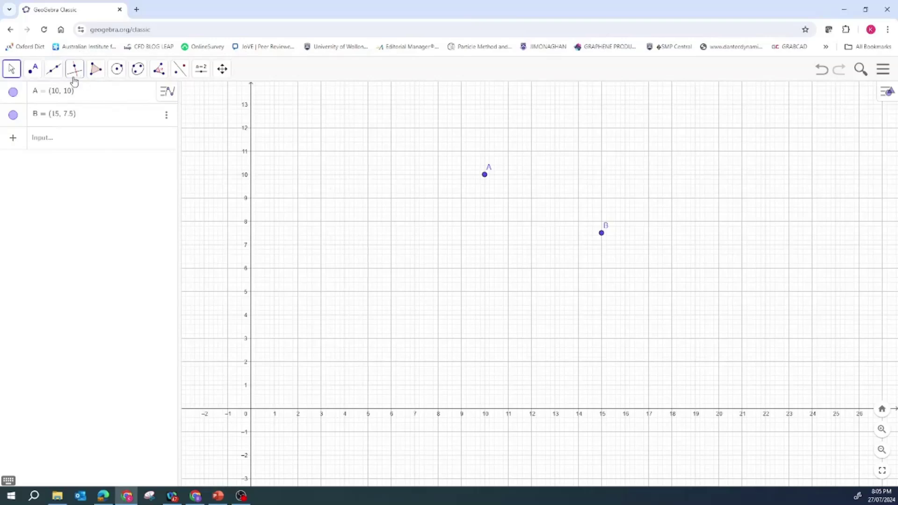
- Draw a segment from point A to point B
{"action": "left_click", "coordinate": [52, 75]}
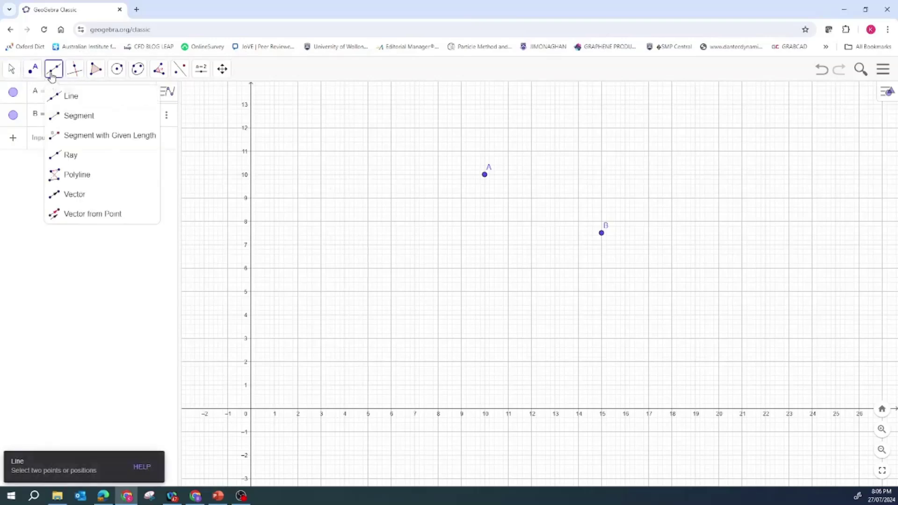
{"action": "left_click", "coordinate": [77, 118]}
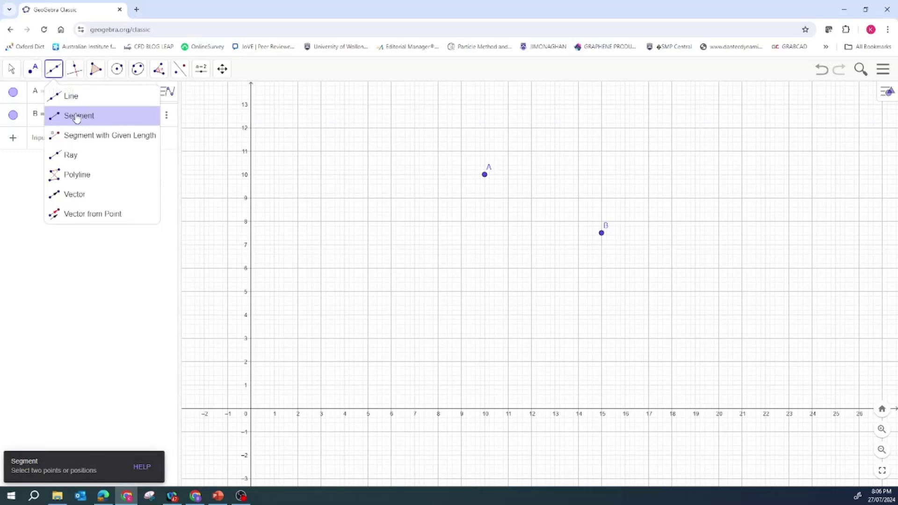
{"action": "left_click", "coordinate": [486, 175]}
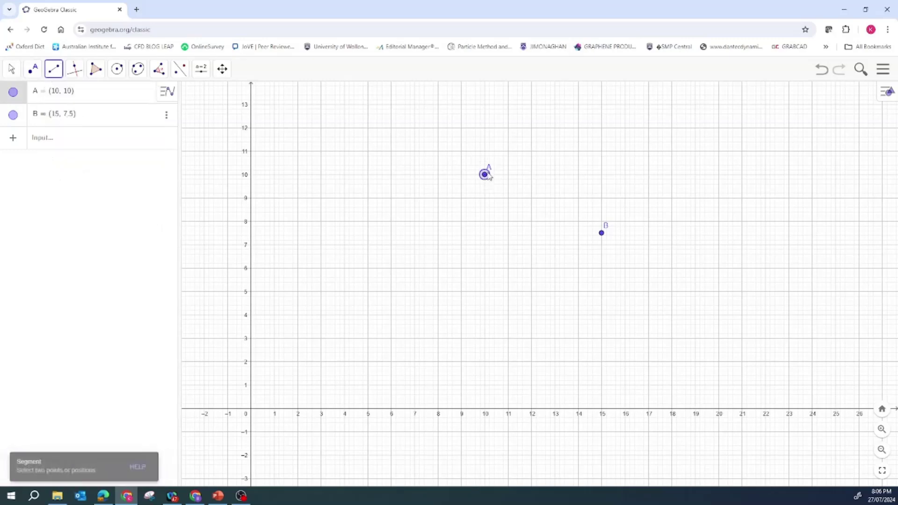
{"action": "left_click", "coordinate": [601, 232]}
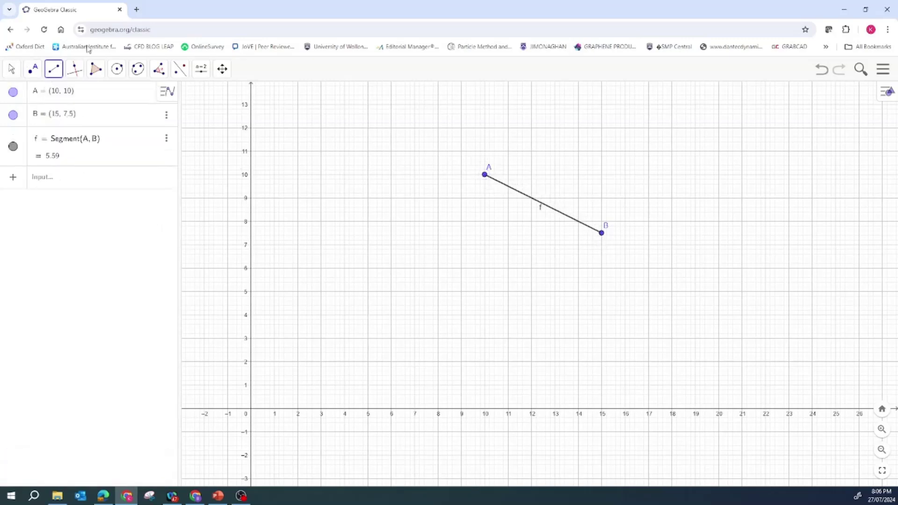
- Construct the perpendicular bisector of segment AB
{"action": "left_click", "coordinate": [55, 70]}
{"action": "mouse_move", "coordinate": [77, 74]}
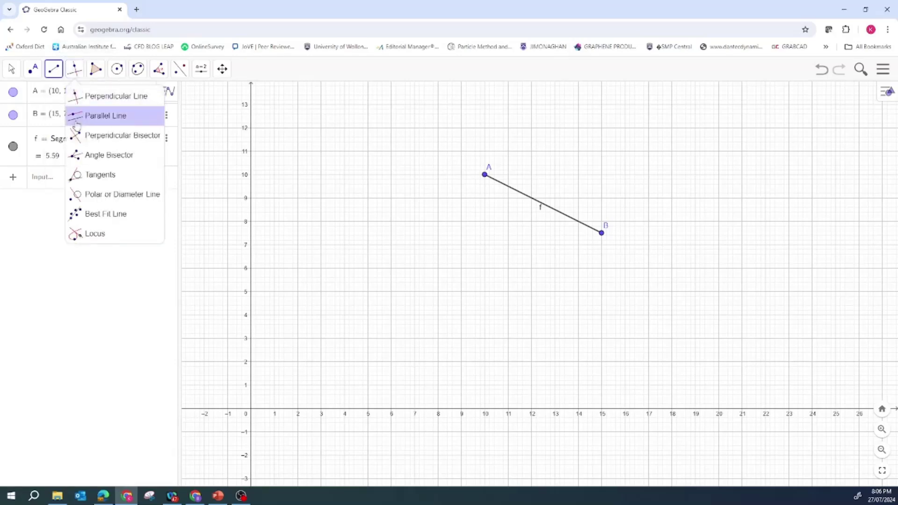
{"action": "left_click", "coordinate": [86, 135]}
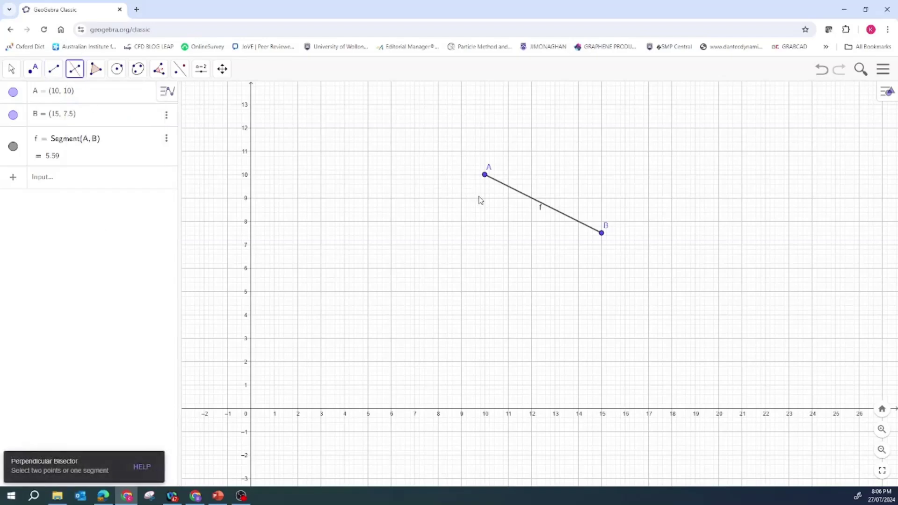
{"action": "left_click", "coordinate": [538, 204]}
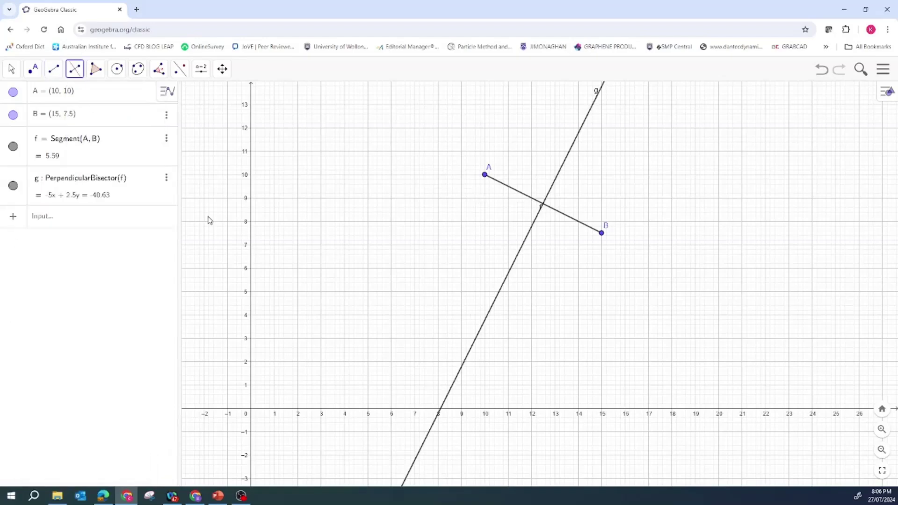
- Mark the intersection point of the perpendicular bisector and segment AB
{"action": "left_click", "coordinate": [32, 69]}
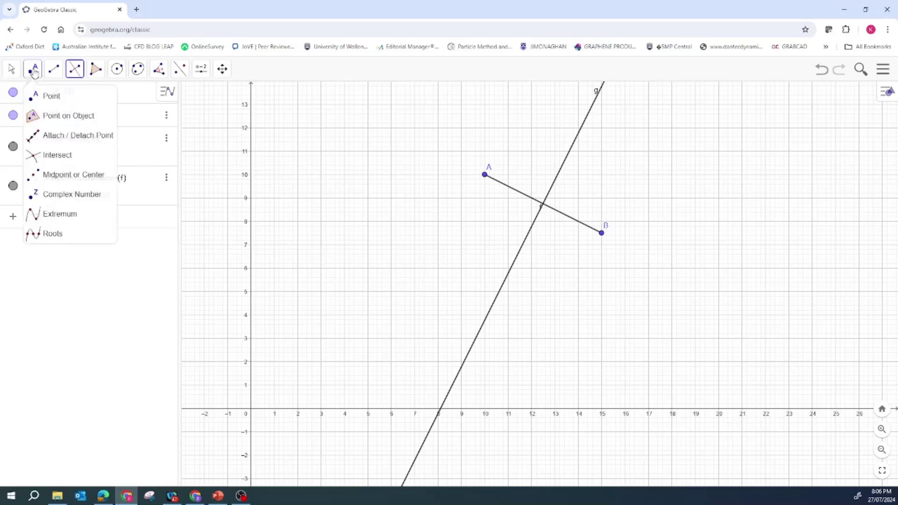
{"action": "left_click", "coordinate": [85, 155]}
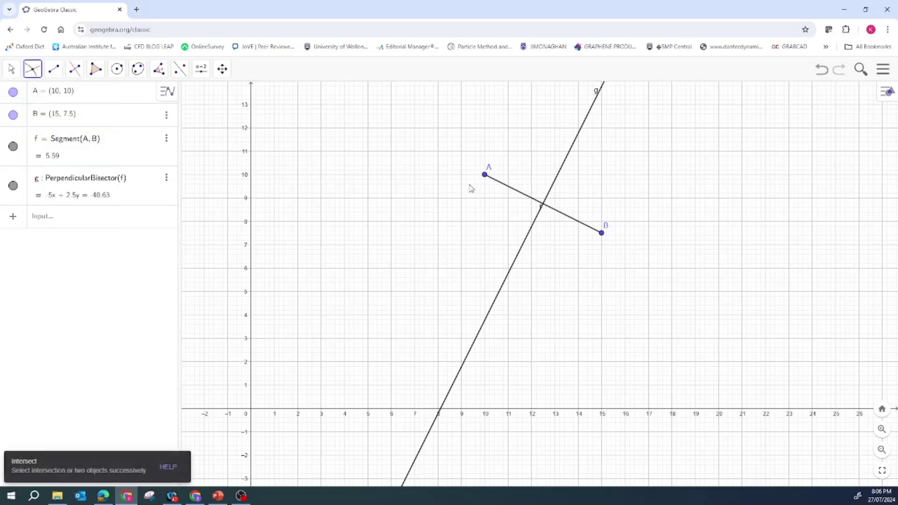
{"action": "left_click", "coordinate": [543, 206]}
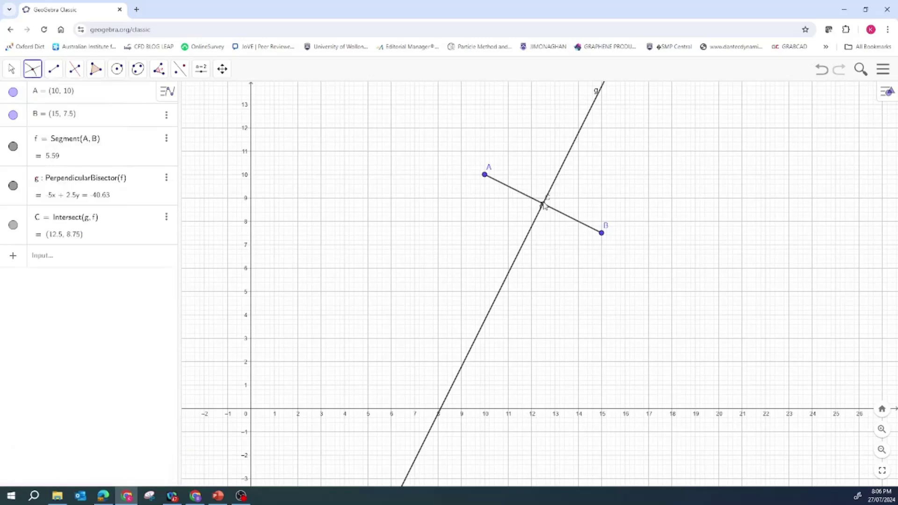
- Place a point on the perpendicular bisector below segment AB, at about (9.88, 3.51)
{"action": "left_click", "coordinate": [38, 75]}
{"action": "left_click", "coordinate": [70, 121]}
{"action": "left_click", "coordinate": [482, 328]}
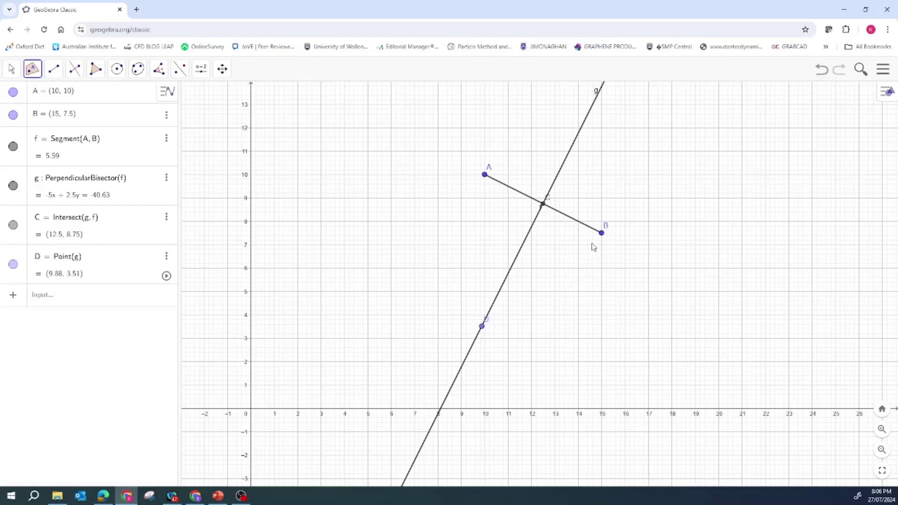
- Draw a ray starting at point B and passing through point A
{"action": "scroll", "coordinate": [645, 227], "scroll_direction": "down", "scroll_amount": 1}
{"action": "scroll", "coordinate": [644, 227], "scroll_direction": "down", "scroll_amount": 1}
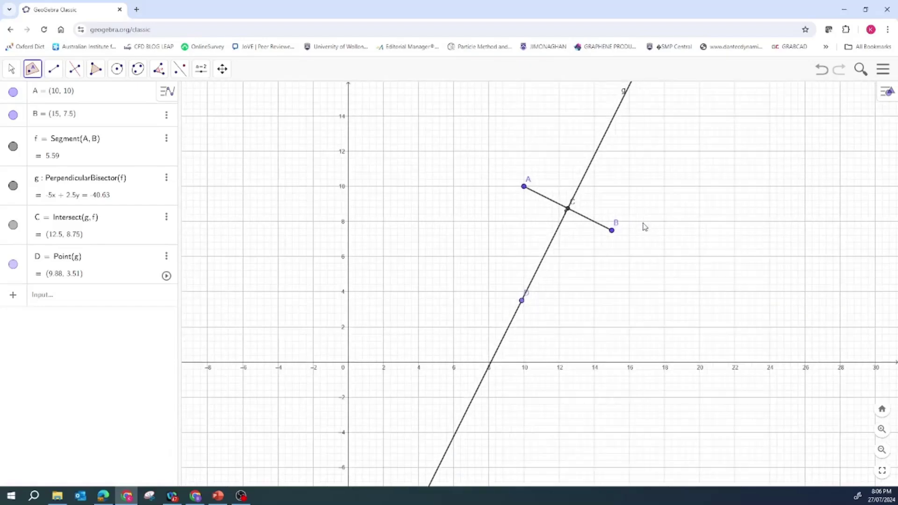
{"action": "left_click", "coordinate": [12, 69]}
{"action": "left_click_drag", "start_coordinate": [667, 210], "coordinate": [702, 315]}
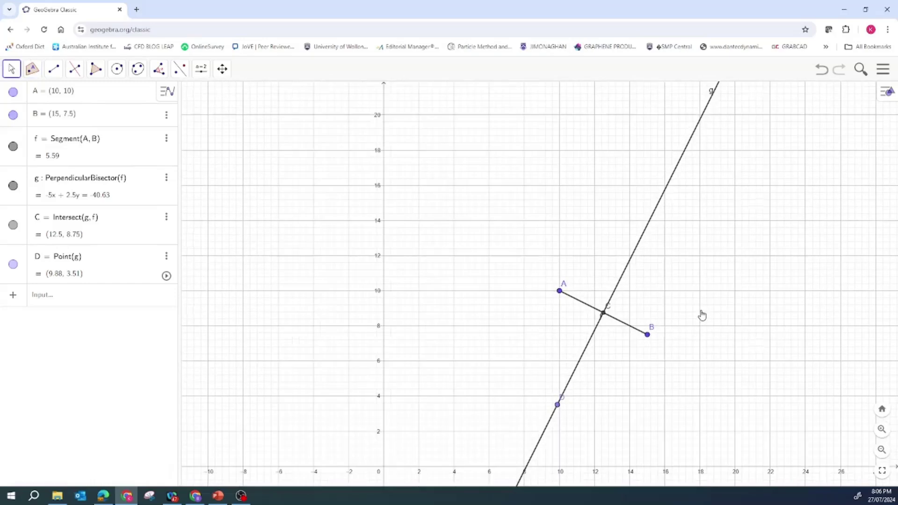
{"action": "left_click", "coordinate": [60, 73]}
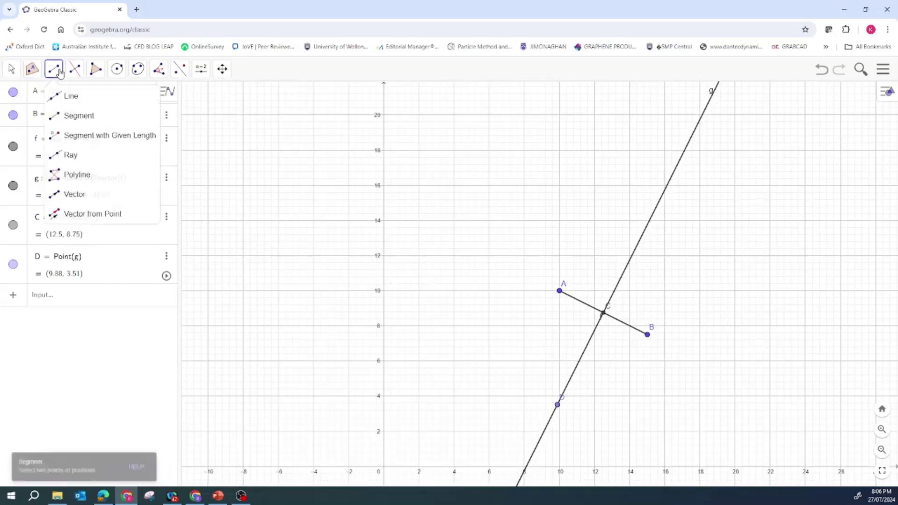
{"action": "left_click", "coordinate": [98, 160]}
{"action": "left_click", "coordinate": [647, 334]}
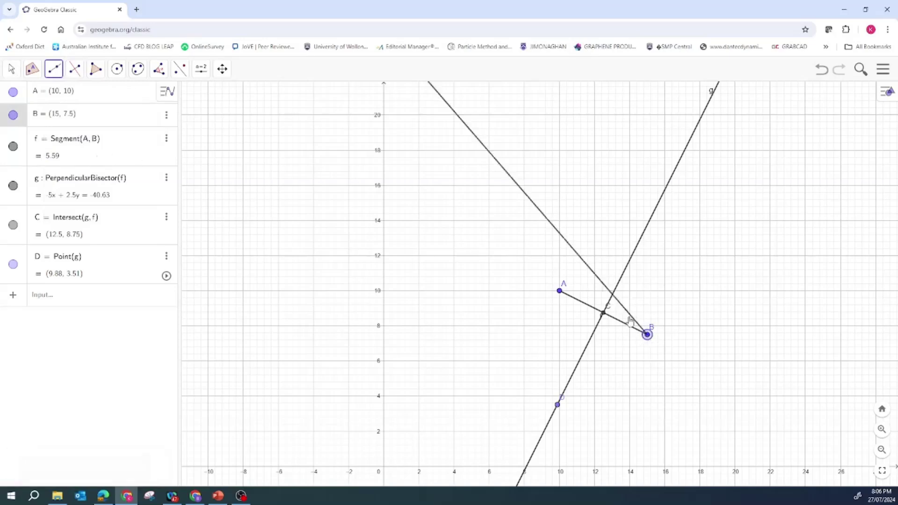
{"action": "left_click", "coordinate": [560, 291]}
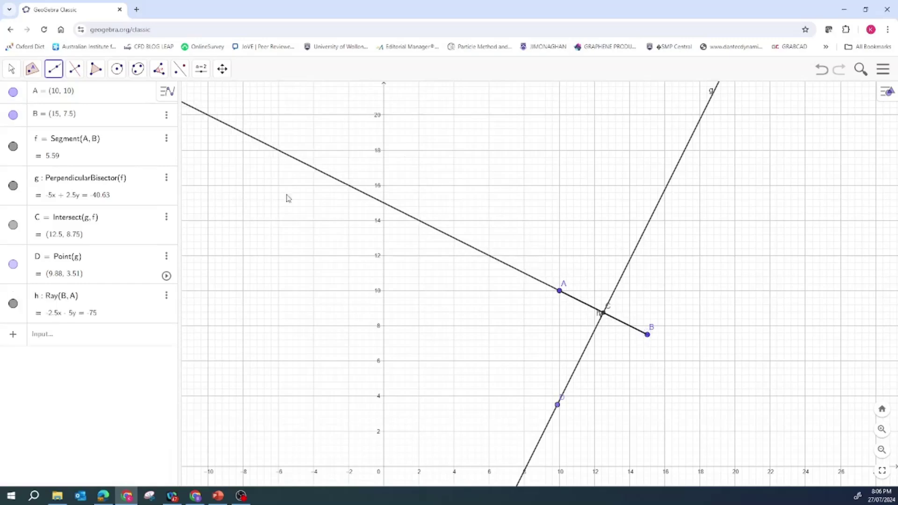
- Place a point on the ray beyond point A, at about (2, 14)
{"action": "left_click", "coordinate": [32, 69]}
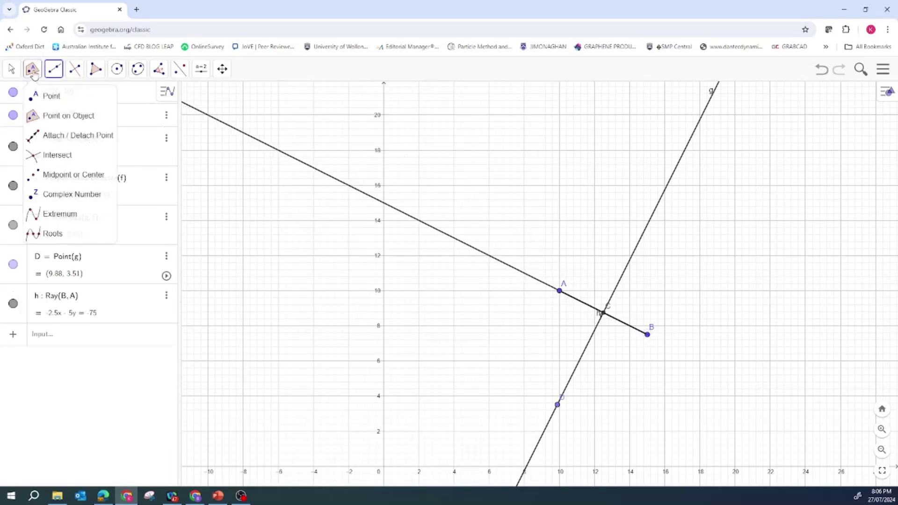
{"action": "left_click", "coordinate": [46, 97]}
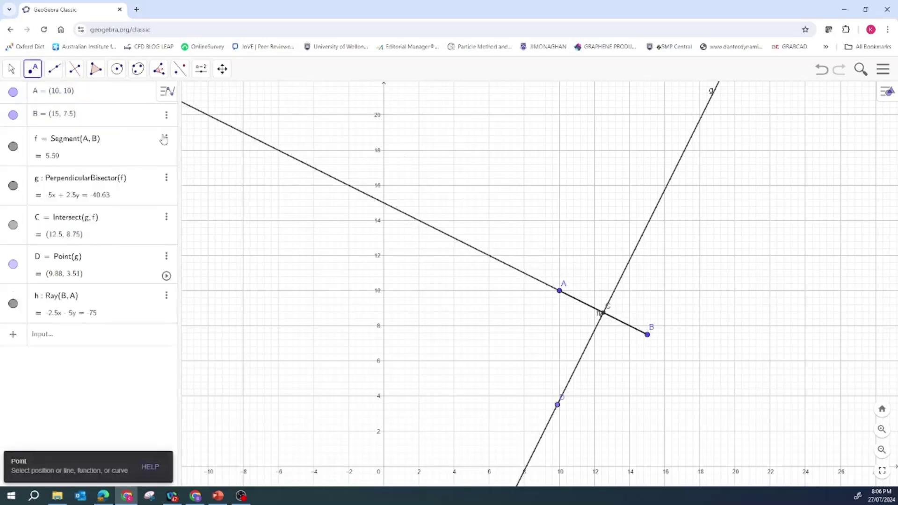
{"action": "left_click", "coordinate": [33, 70]}
{"action": "left_click", "coordinate": [56, 115]}
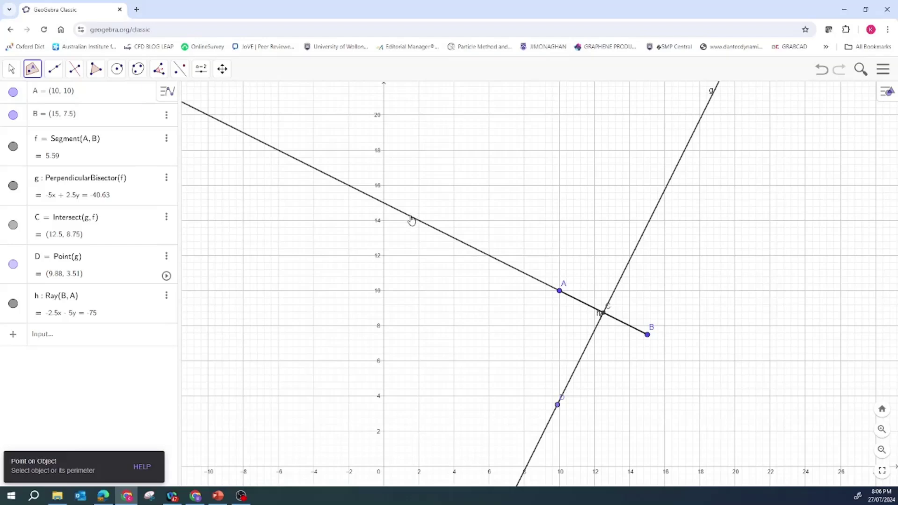
{"action": "left_click", "coordinate": [423, 226]}
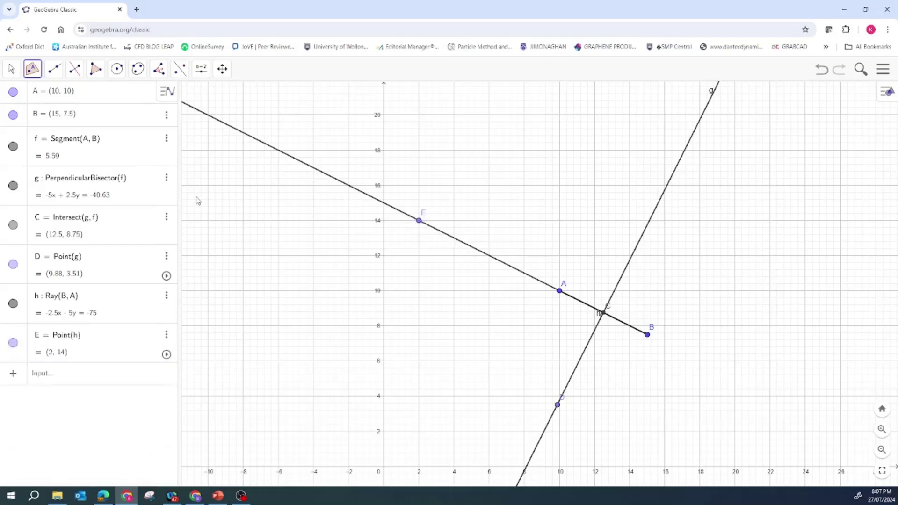
- Add an angle slider at 45° with a 0° to 360° range and 1° increment in the empty area beside the perpendicular bisector
{"action": "left_click", "coordinate": [201, 72]}
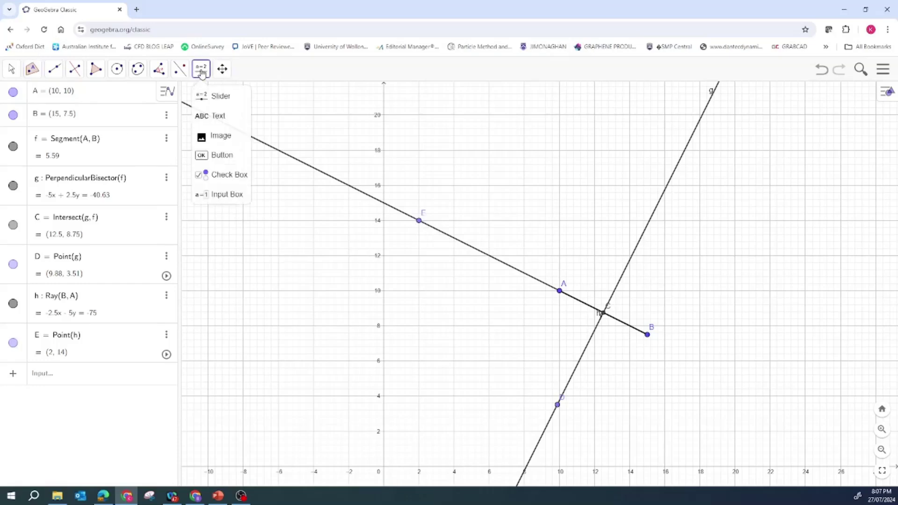
{"action": "left_click", "coordinate": [233, 101]}
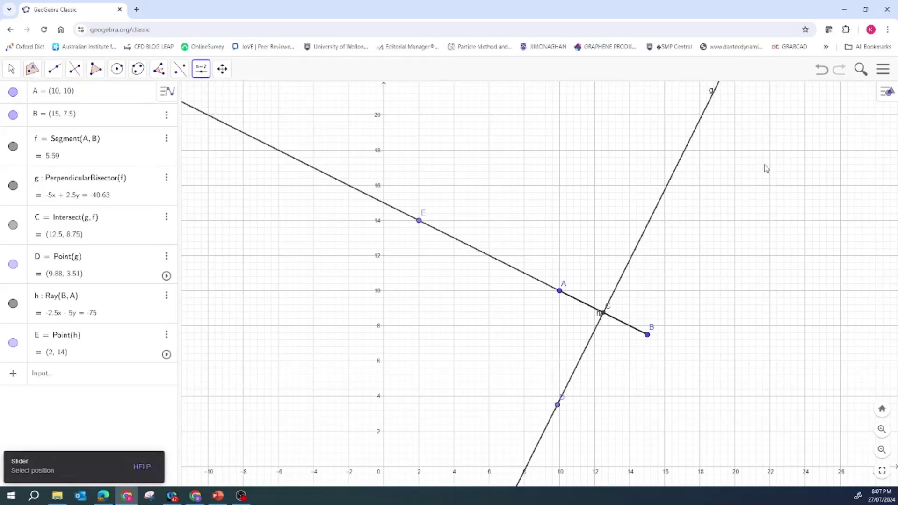
{"action": "left_click", "coordinate": [772, 190]}
{"action": "left_click", "coordinate": [411, 238]}
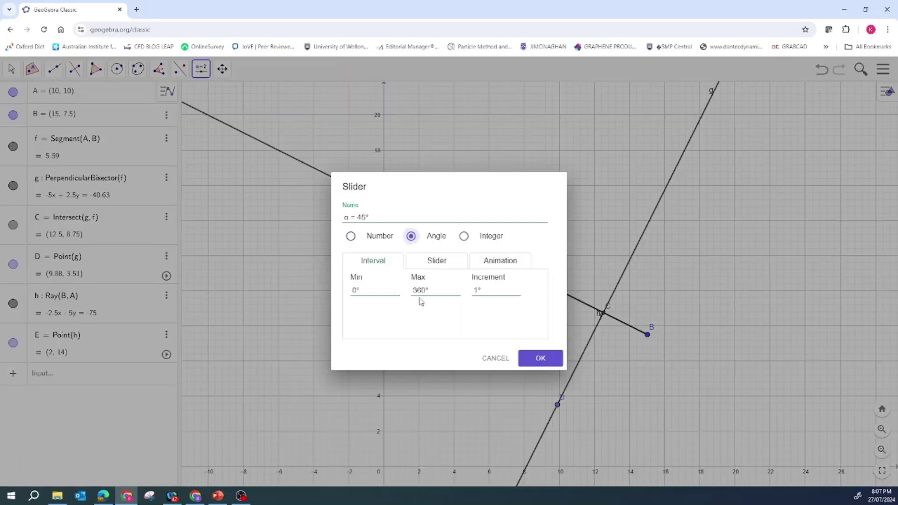
{"action": "left_click", "coordinate": [540, 358]}
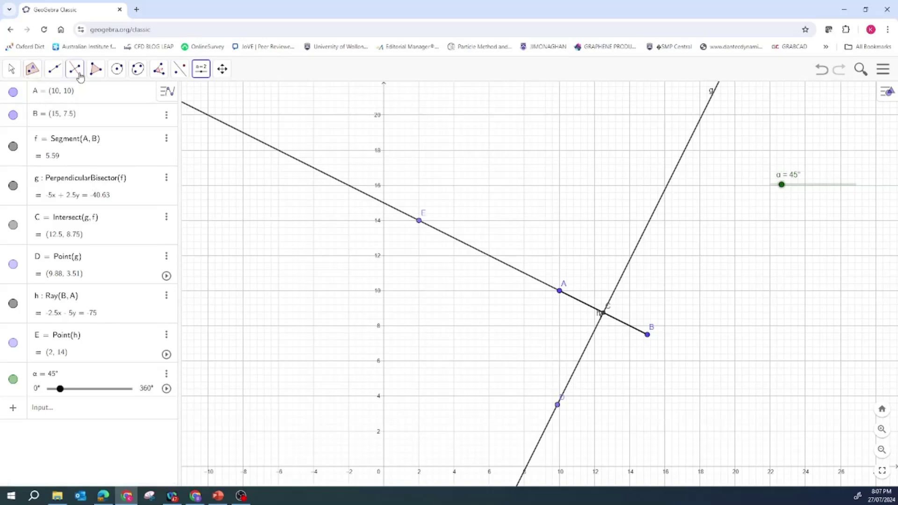
- Draw a circle centred on point E with radius distance(A,C)
{"action": "left_click", "coordinate": [117, 70]}
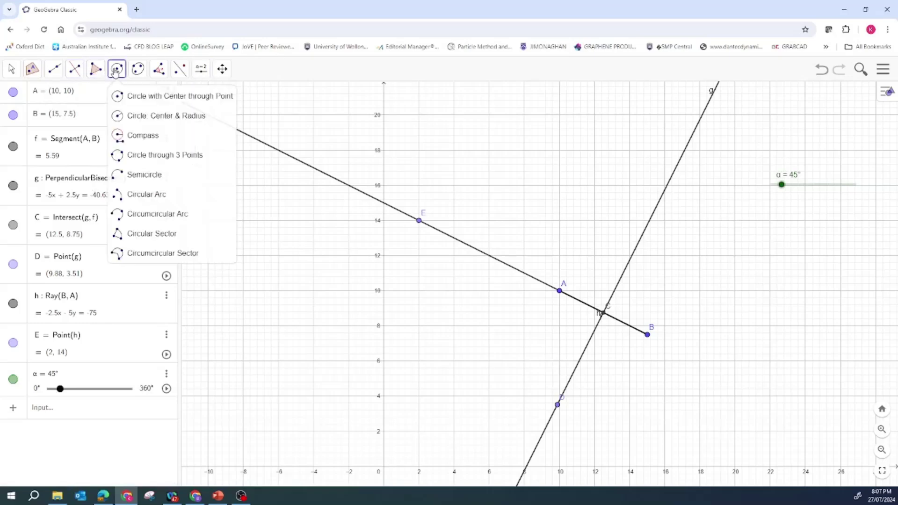
{"action": "left_click", "coordinate": [152, 116]}
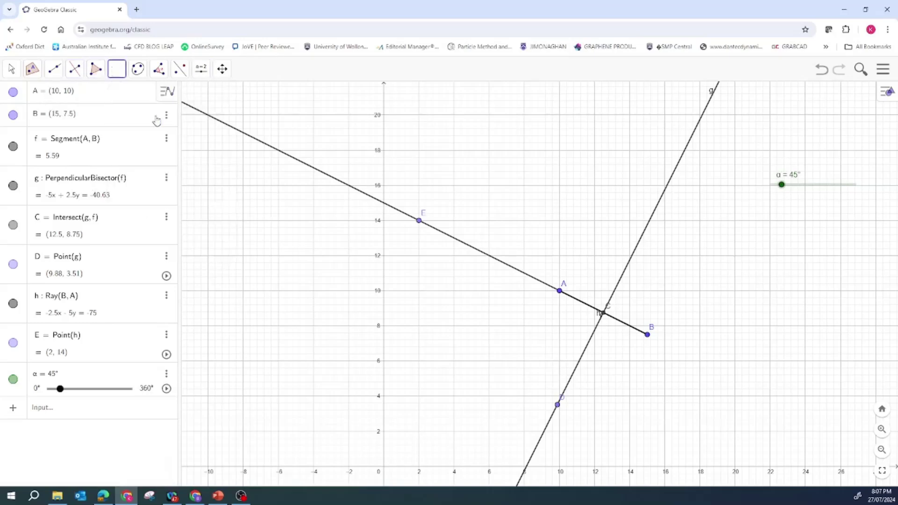
{"action": "left_click", "coordinate": [419, 223]}
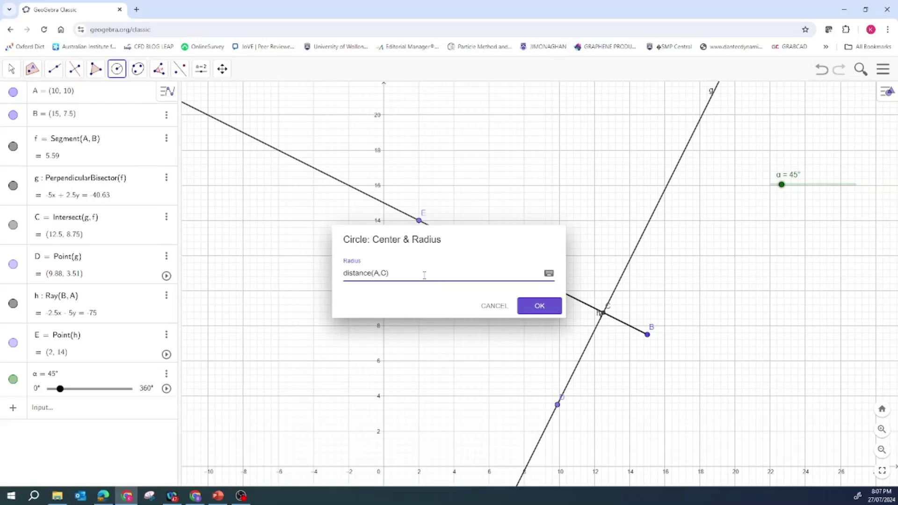
{"action": "key", "text": "Return"}
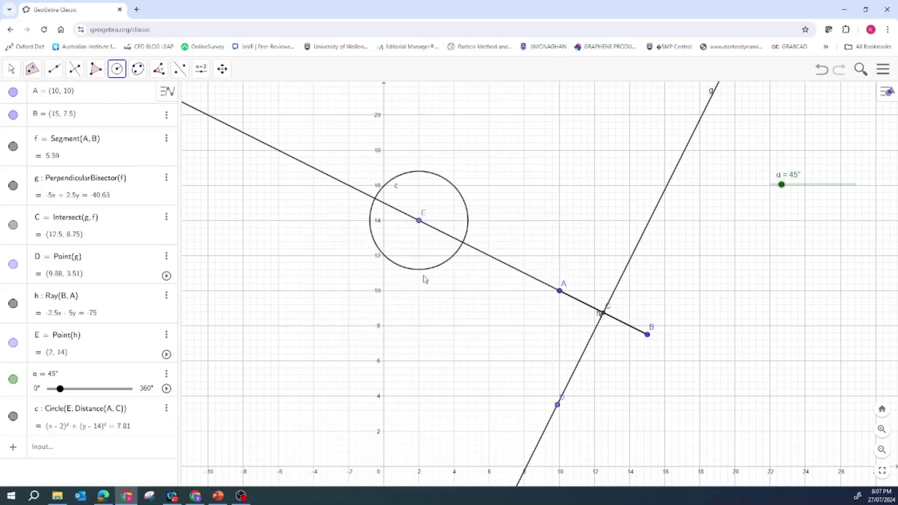
- Mark the intersection of the circle around E with the ray, on the side facing point A
{"action": "left_click", "coordinate": [32, 72]}
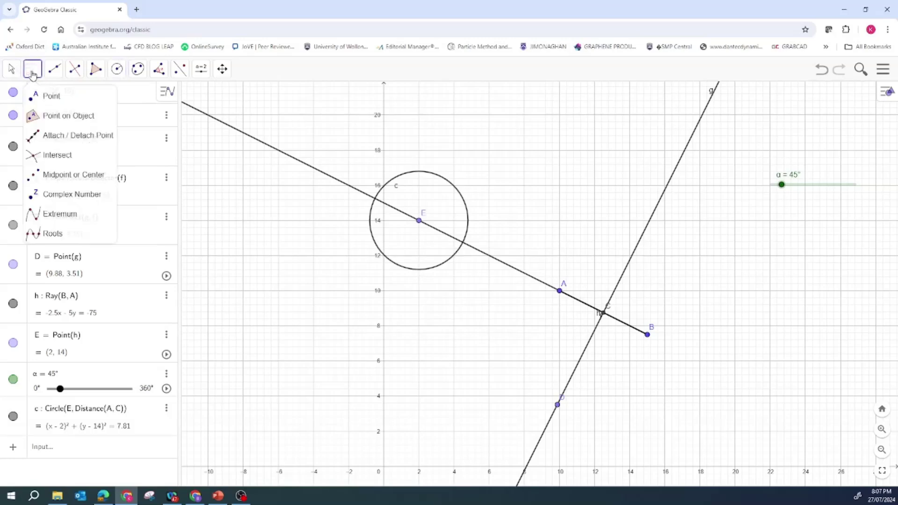
{"action": "left_click", "coordinate": [82, 157]}
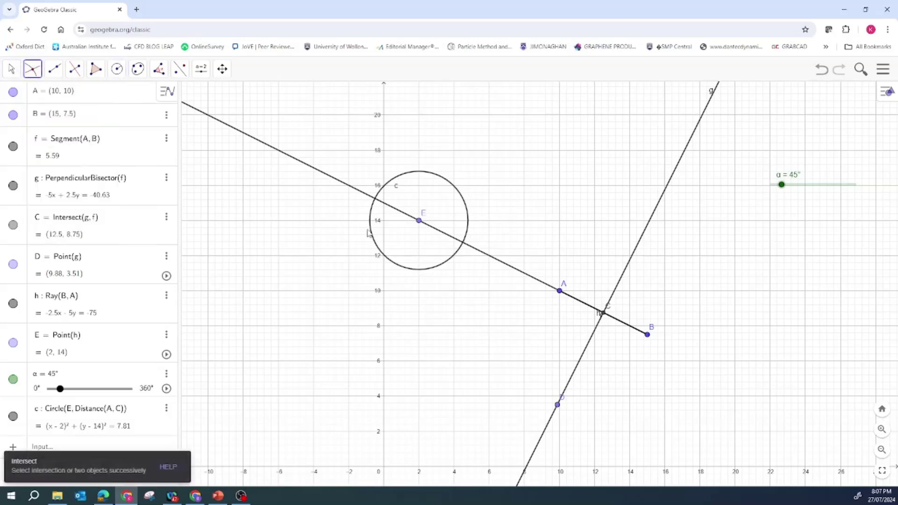
{"action": "left_click", "coordinate": [463, 245]}
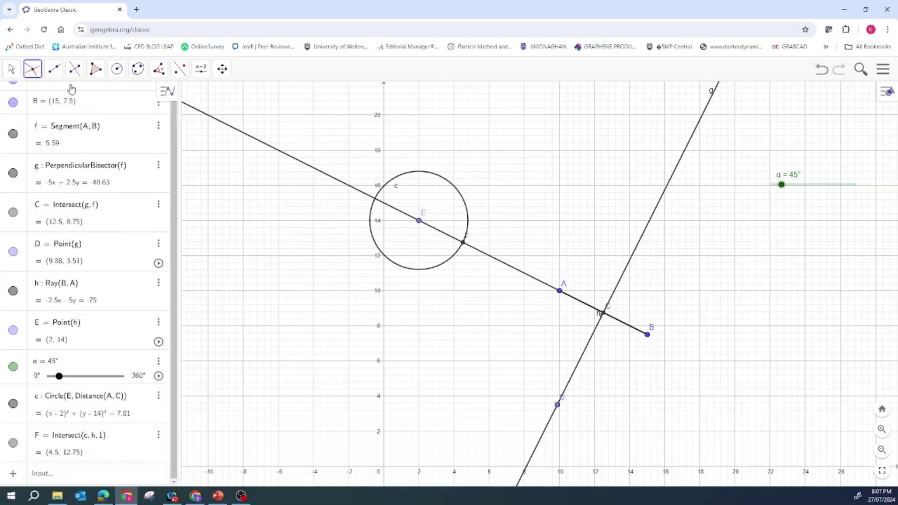
- Construct a counterclockwise angle of size α with leg point F and vertex E
{"action": "left_click", "coordinate": [159, 70]}
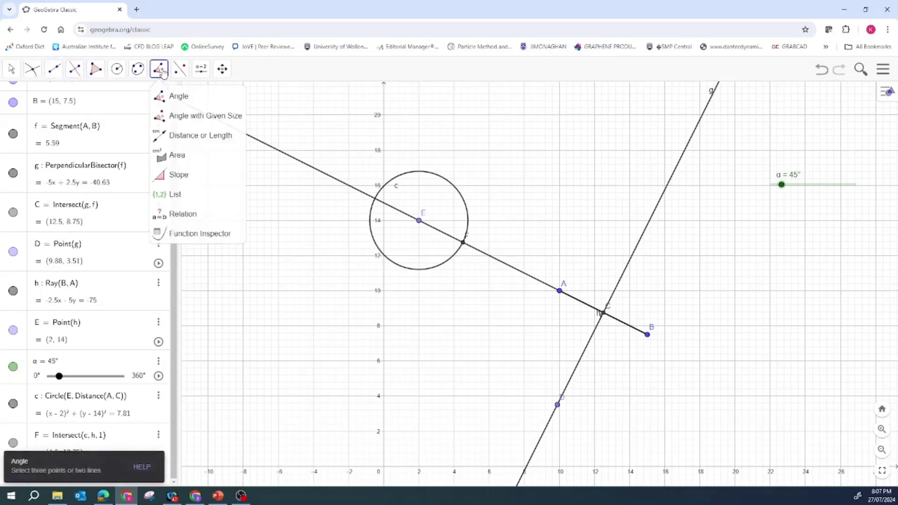
{"action": "left_click", "coordinate": [190, 117]}
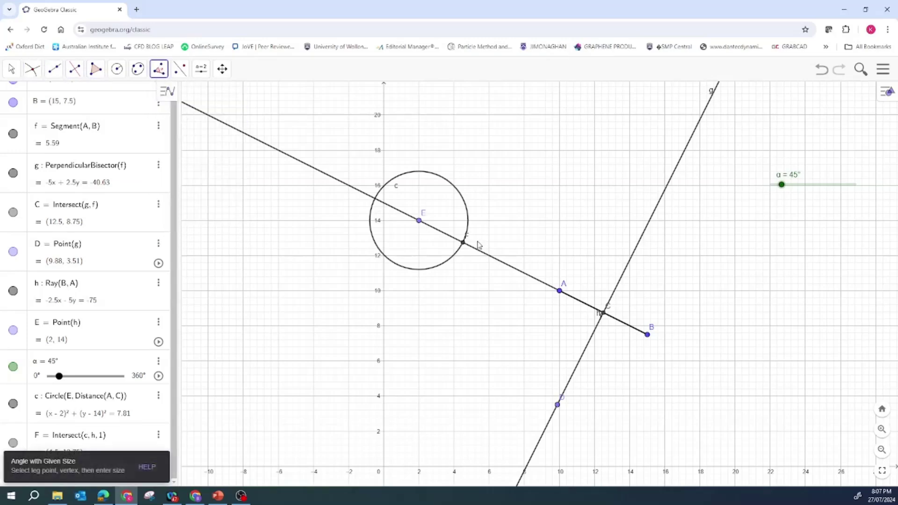
{"action": "left_click", "coordinate": [464, 247]}
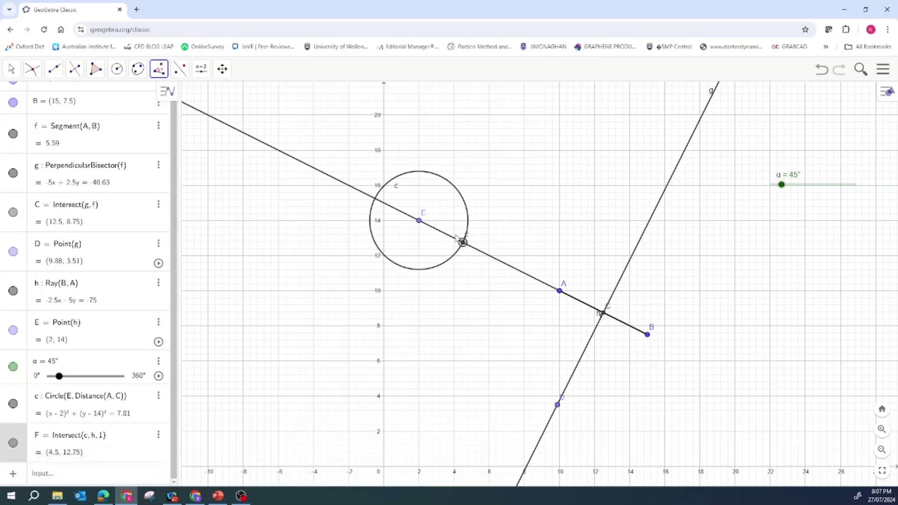
{"action": "left_click", "coordinate": [419, 221]}
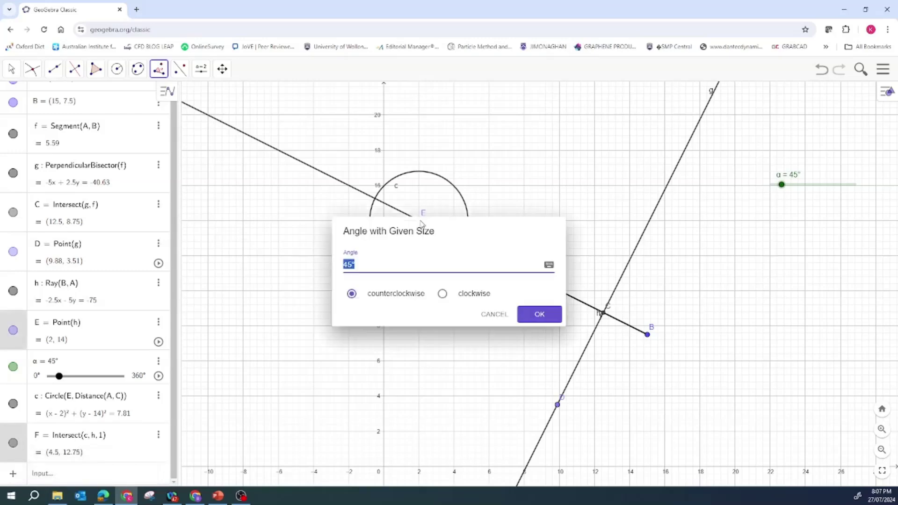
{"action": "left_click", "coordinate": [549, 266]}
{"action": "left_click", "coordinate": [321, 437]}
{"action": "left_click", "coordinate": [537, 263]}
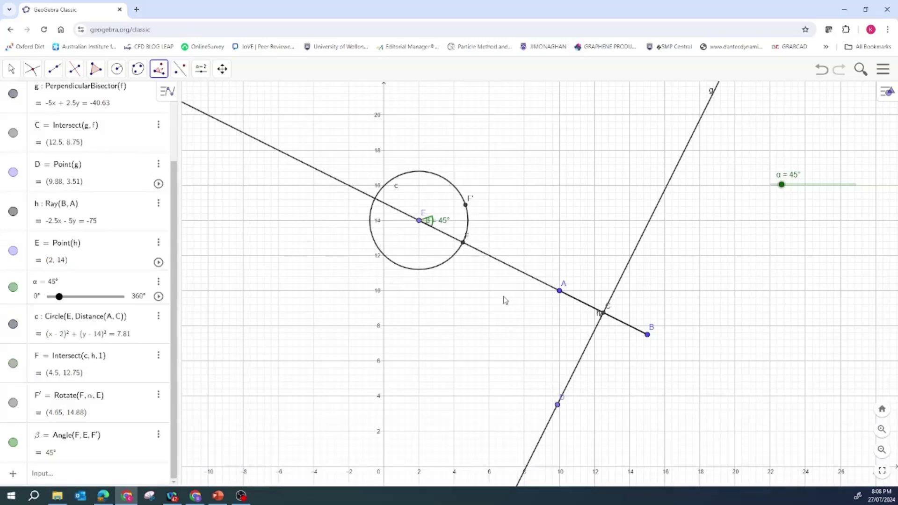
- Draw the crank segment from point E to the rotated point F' on the circle
{"action": "left_click", "coordinate": [54, 69]}
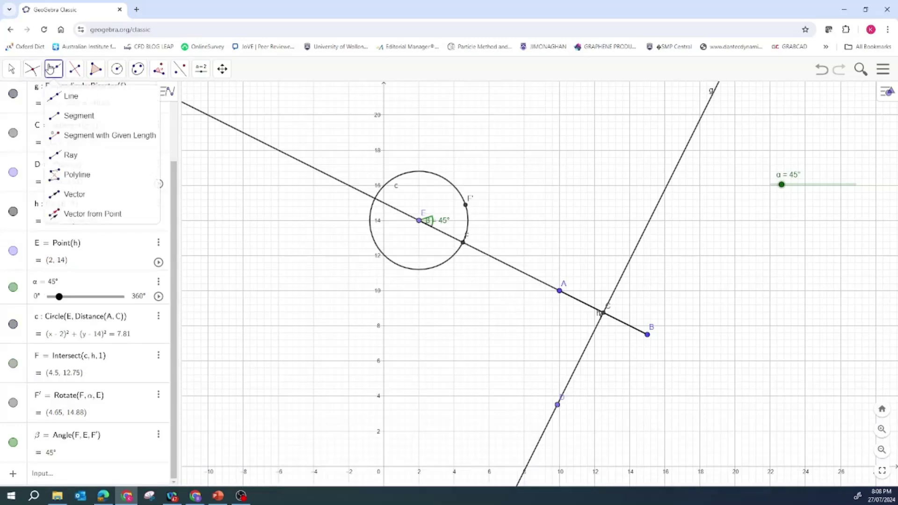
{"action": "left_click", "coordinate": [86, 123]}
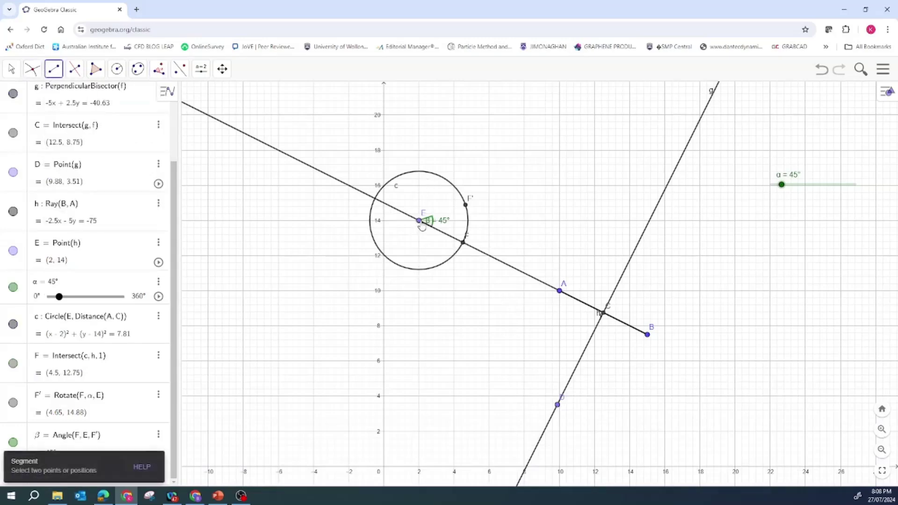
{"action": "left_click", "coordinate": [420, 221]}
{"action": "left_click", "coordinate": [466, 211]}
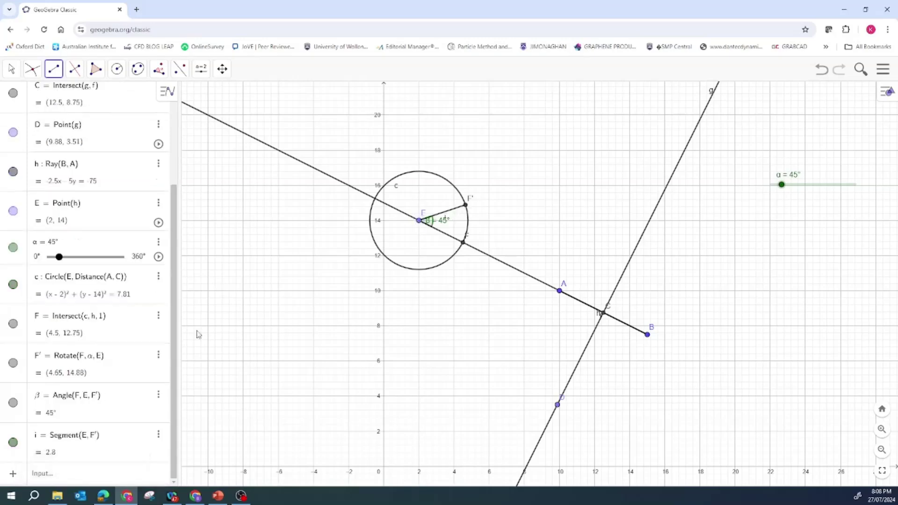
- Test the α slider's animation and set its repeat mode to Increasing
{"action": "left_click", "coordinate": [159, 257]}
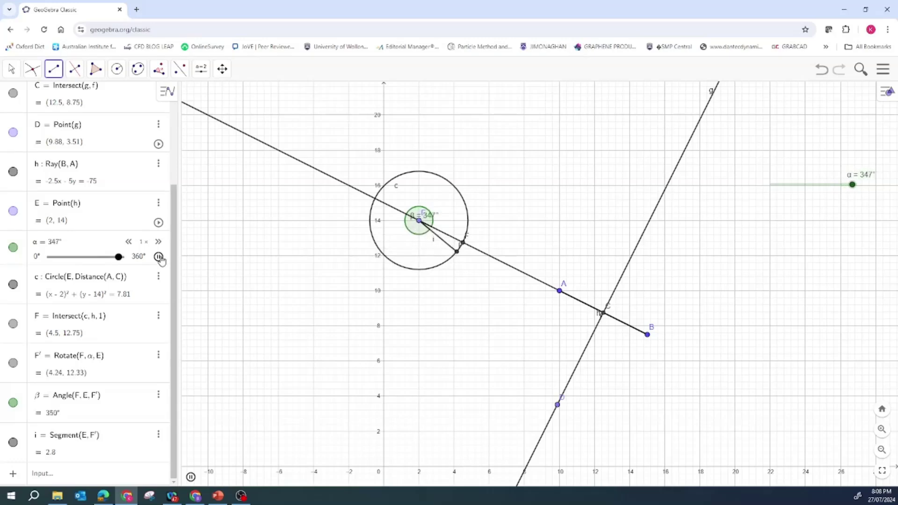
{"action": "left_click", "coordinate": [159, 257]}
{"action": "left_click", "coordinate": [159, 242]}
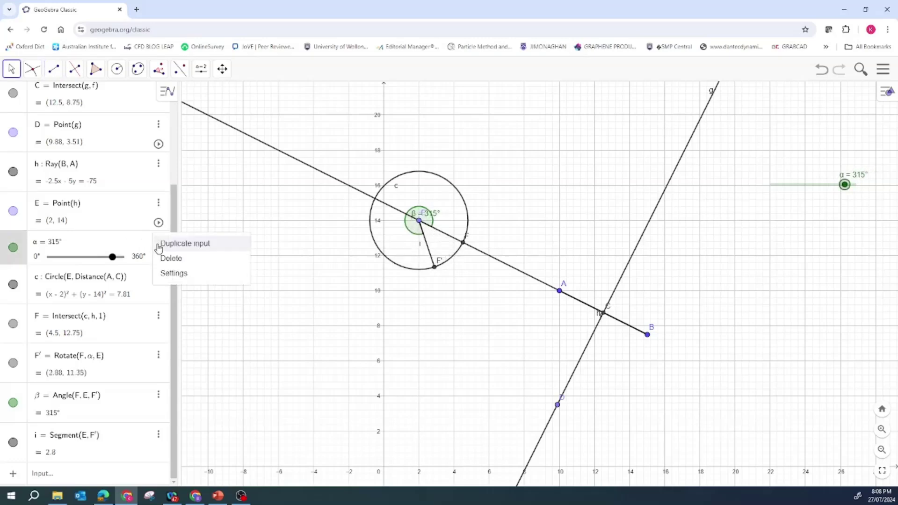
{"action": "left_click", "coordinate": [169, 276]}
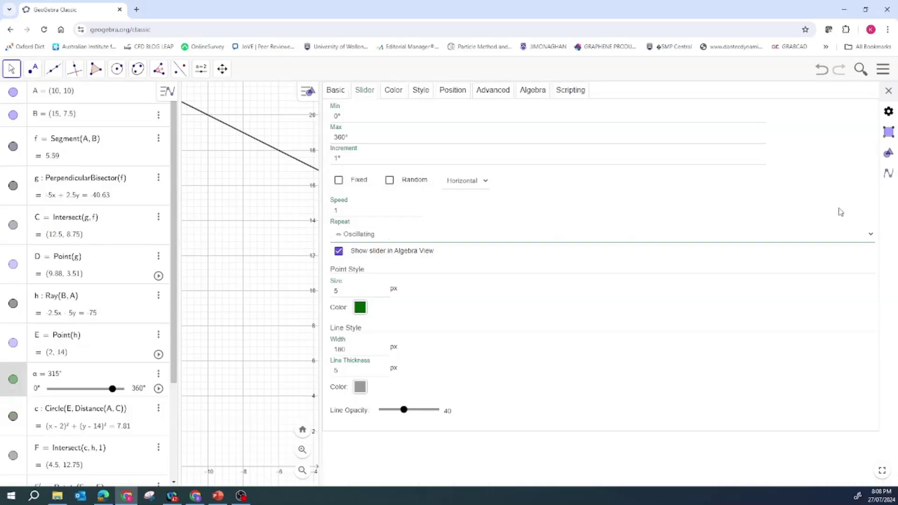
{"action": "left_click", "coordinate": [869, 235]}
{"action": "left_click", "coordinate": [540, 258]}
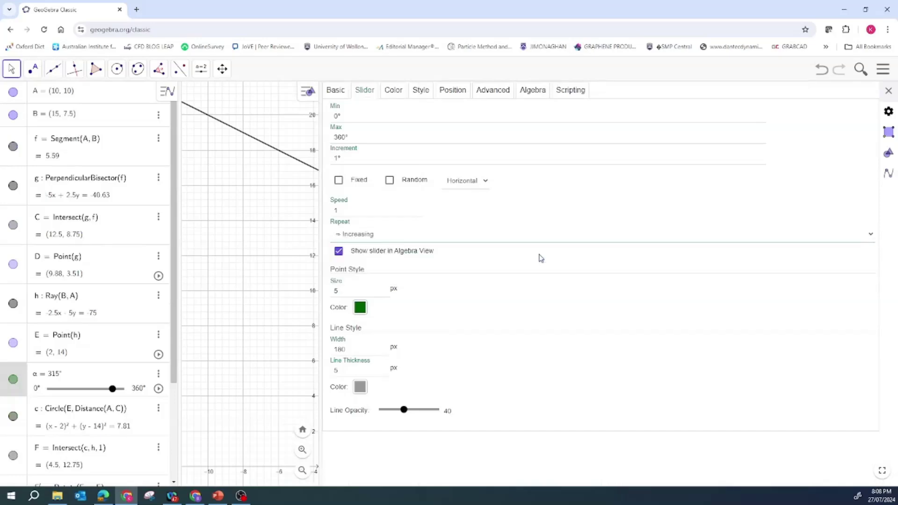
{"action": "left_click_drag", "start_coordinate": [321, 151], "coordinate": [717, 158]}
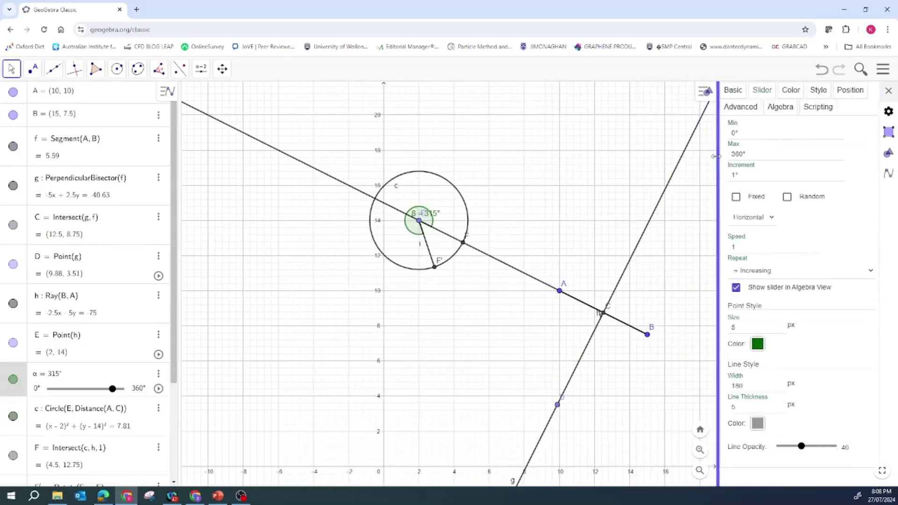
{"action": "left_click", "coordinate": [888, 90]}
- Move point D down along the perpendicular bisector to about (9.16, 2.06)
{"action": "left_click", "coordinate": [158, 276]}
{"action": "left_click", "coordinate": [158, 276]}
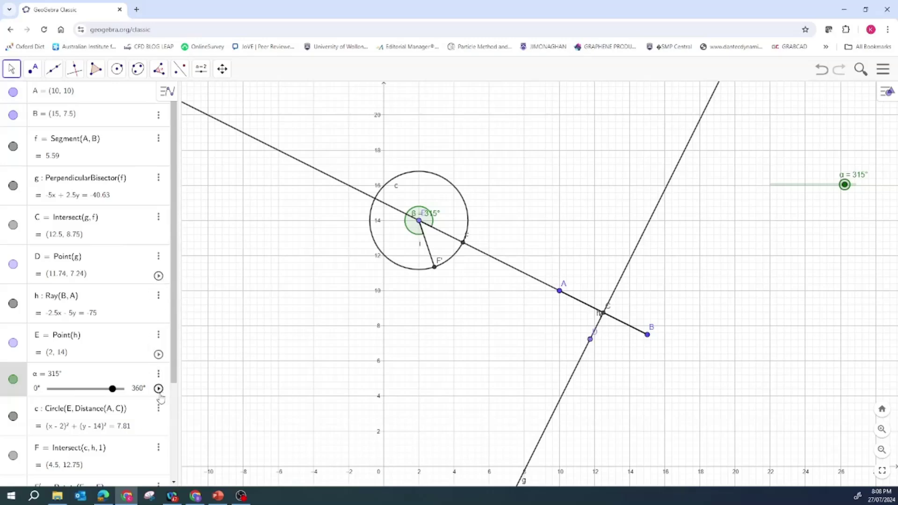
{"action": "left_click_drag", "start_coordinate": [590, 340], "coordinate": [545, 430]}
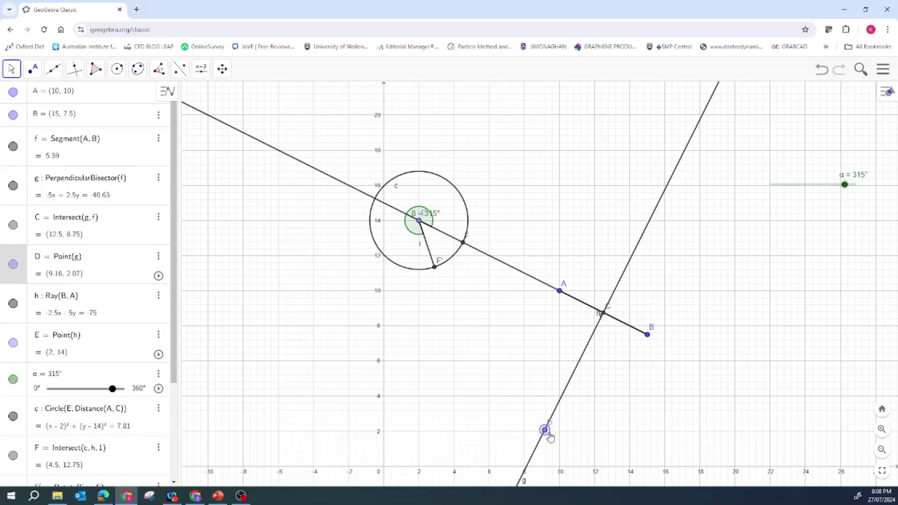
- Play the α slider's animation to check the crank's continuous rotation, and stop it
{"action": "left_click", "coordinate": [159, 389]}
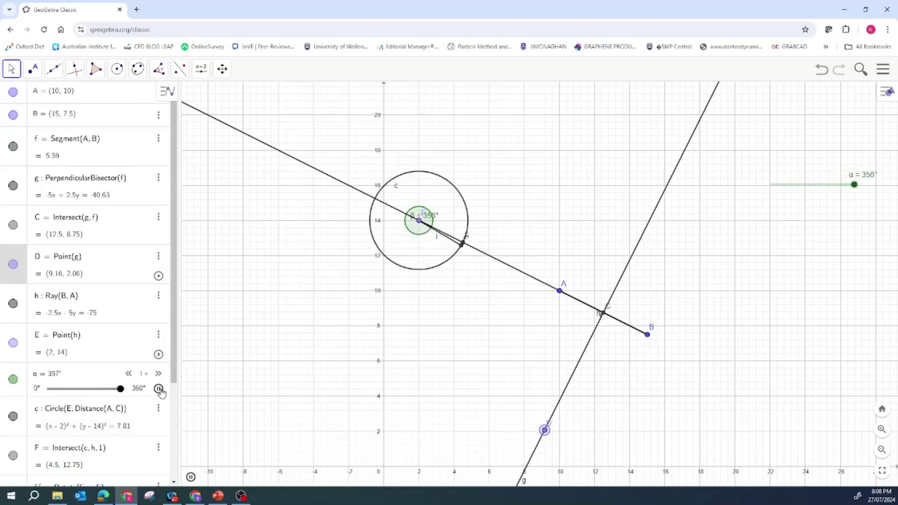
{"action": "left_click", "coordinate": [159, 388]}
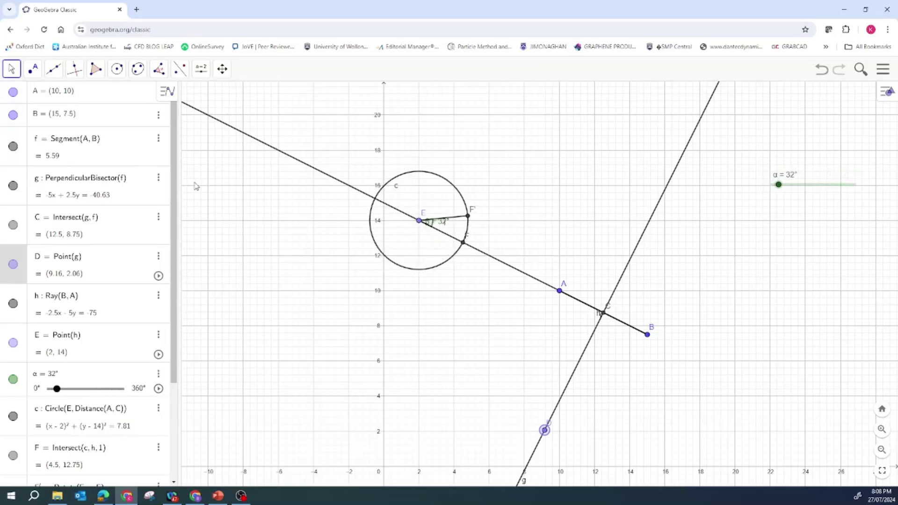
- Draw a circle centred on point F' with radius Distance(F,B), and animate α to check how it moves with the crank
{"action": "left_click", "coordinate": [118, 69]}
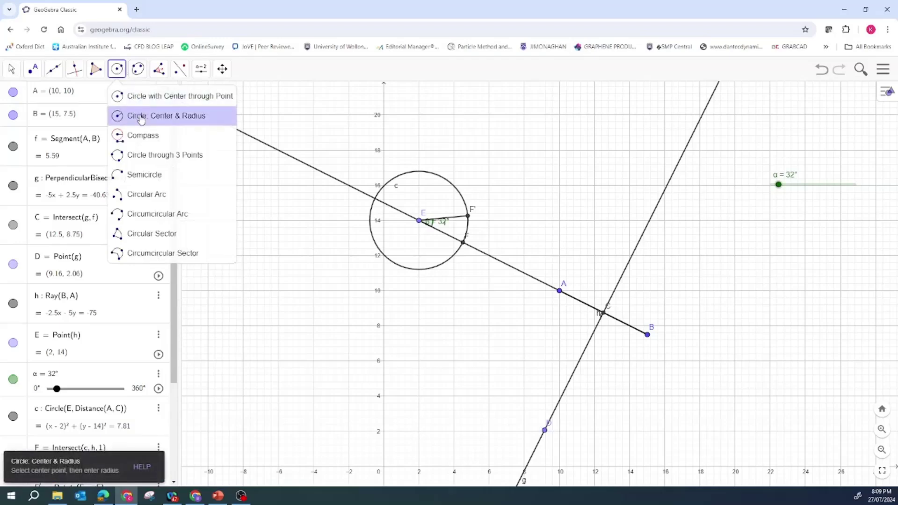
{"action": "left_click", "coordinate": [141, 118]}
{"action": "left_click", "coordinate": [469, 217]}
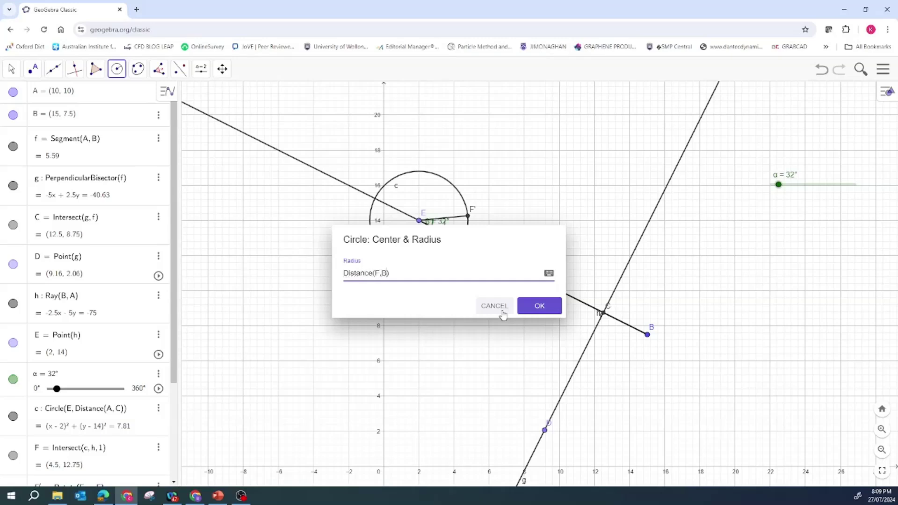
{"action": "key", "text": "Return"}
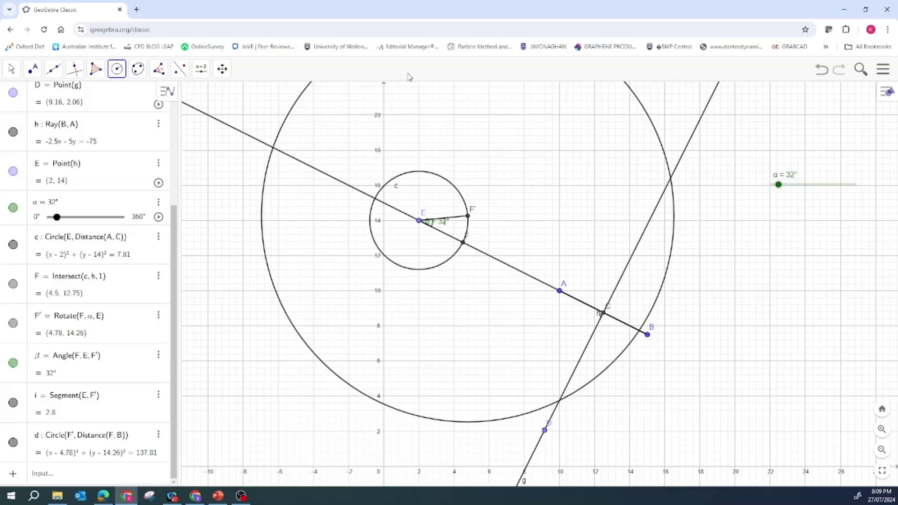
{"action": "left_click", "coordinate": [159, 216]}
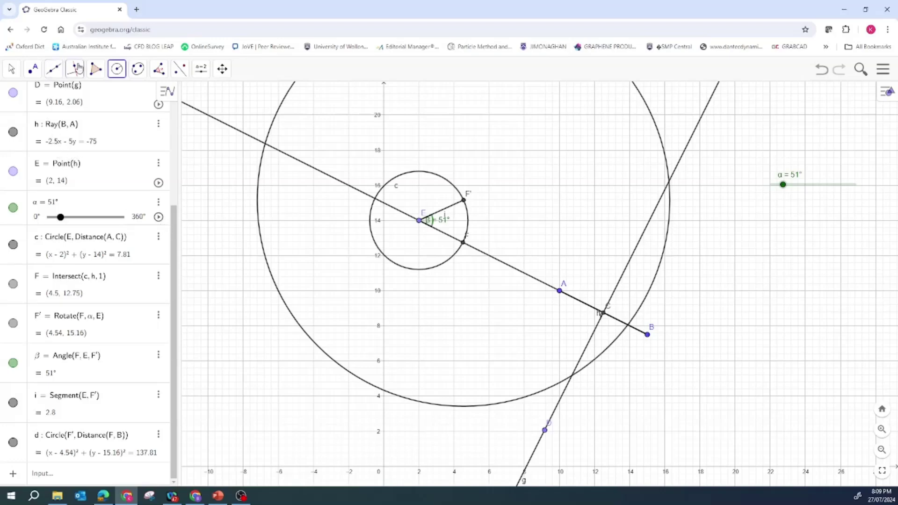
- Draw a circle centred on point D with radius distance(A,D)
{"action": "left_click", "coordinate": [117, 70]}
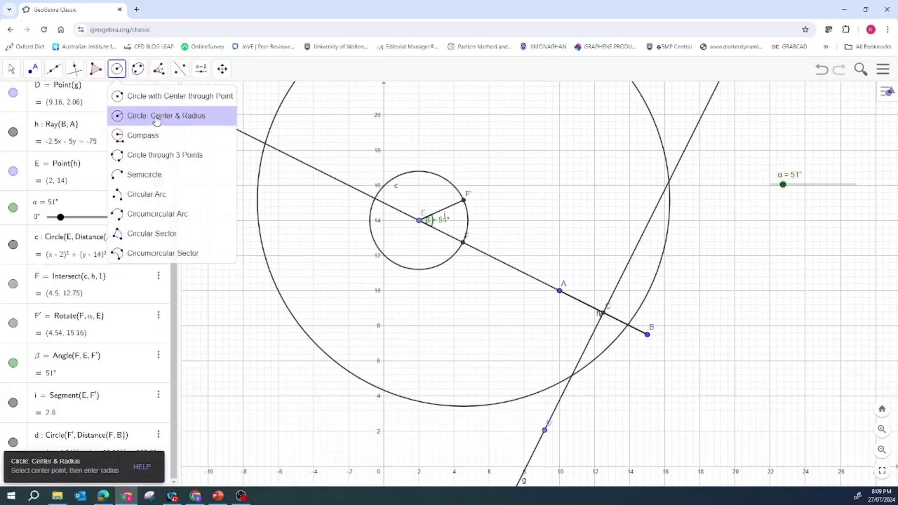
{"action": "left_click", "coordinate": [157, 121]}
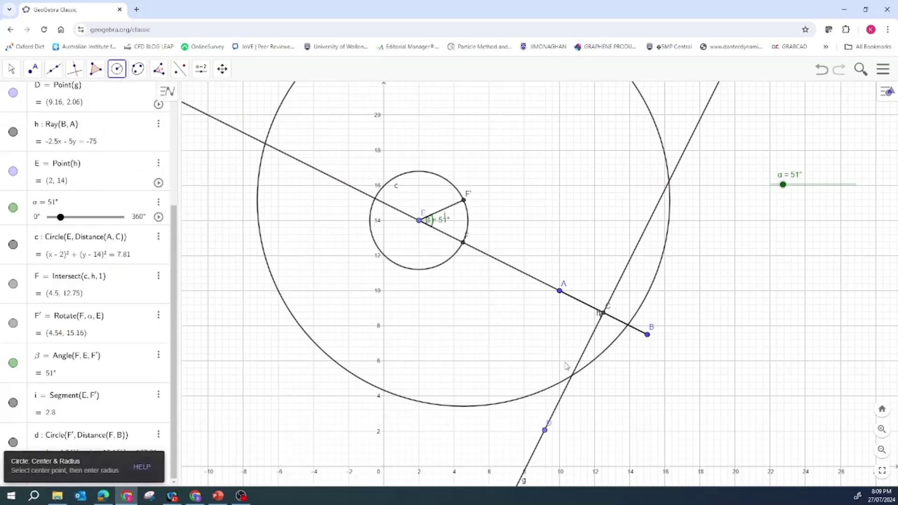
{"action": "left_click", "coordinate": [545, 431]}
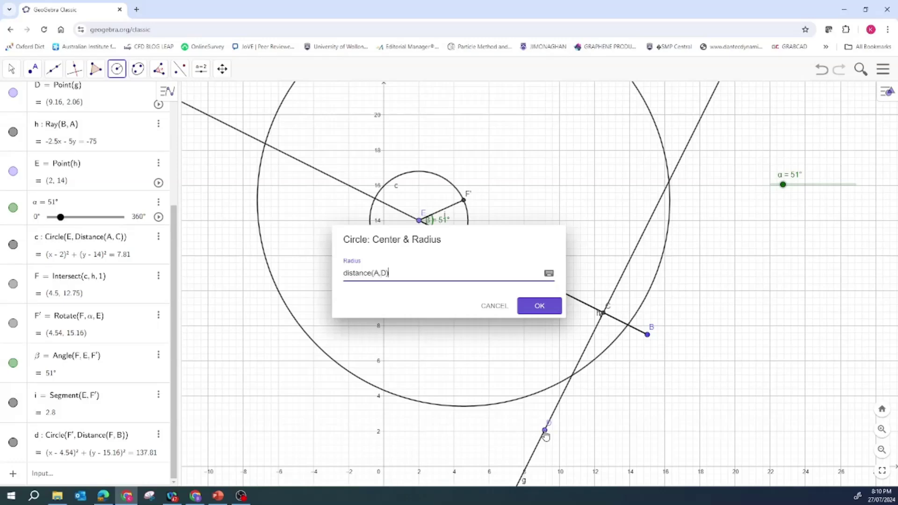
{"action": "key", "text": "Return"}
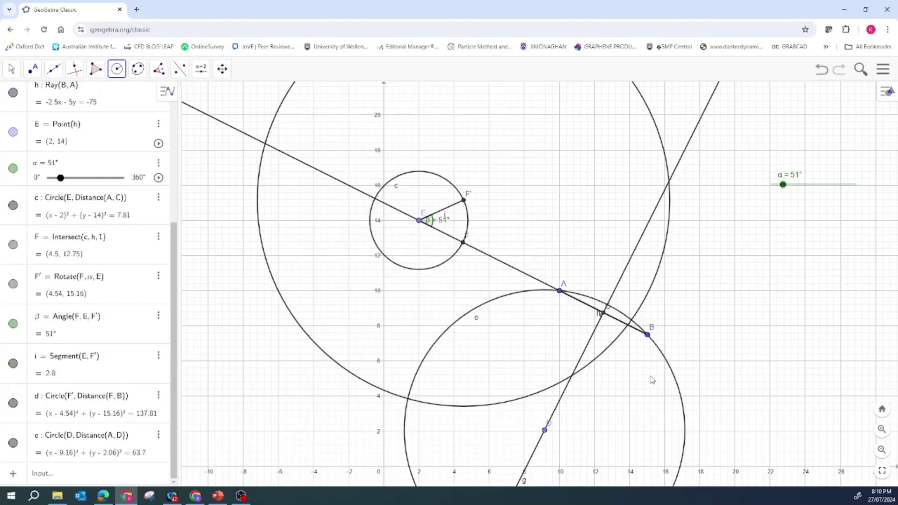
- Mark the intersection between A and B of the circles centred on F' and D
{"action": "left_click", "coordinate": [33, 70]}
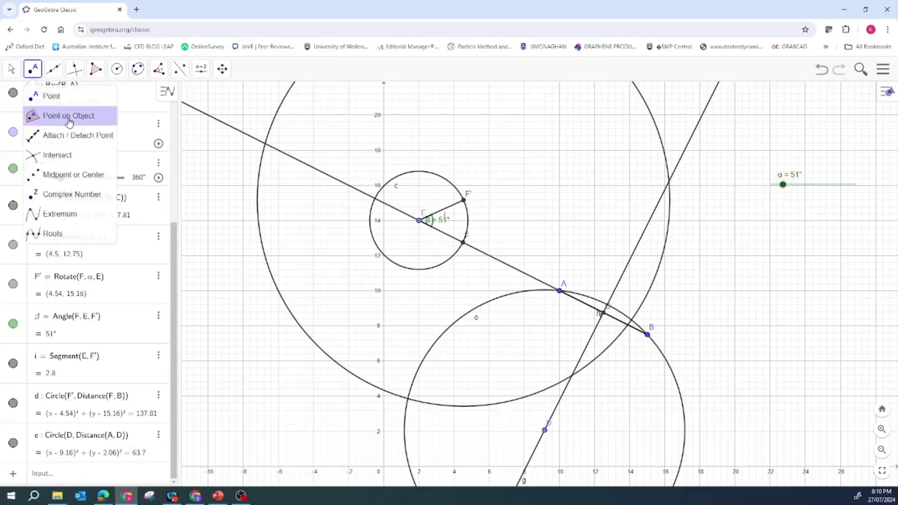
{"action": "left_click", "coordinate": [68, 157]}
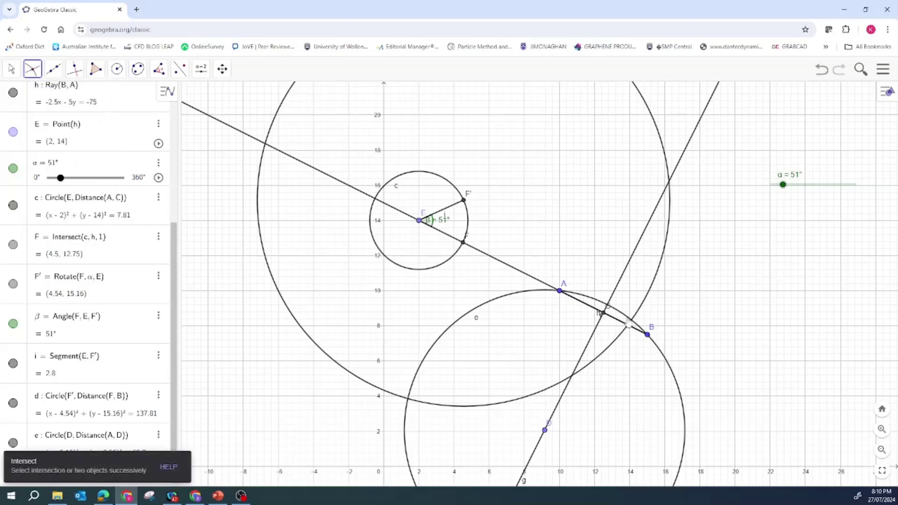
{"action": "left_click", "coordinate": [632, 322]}
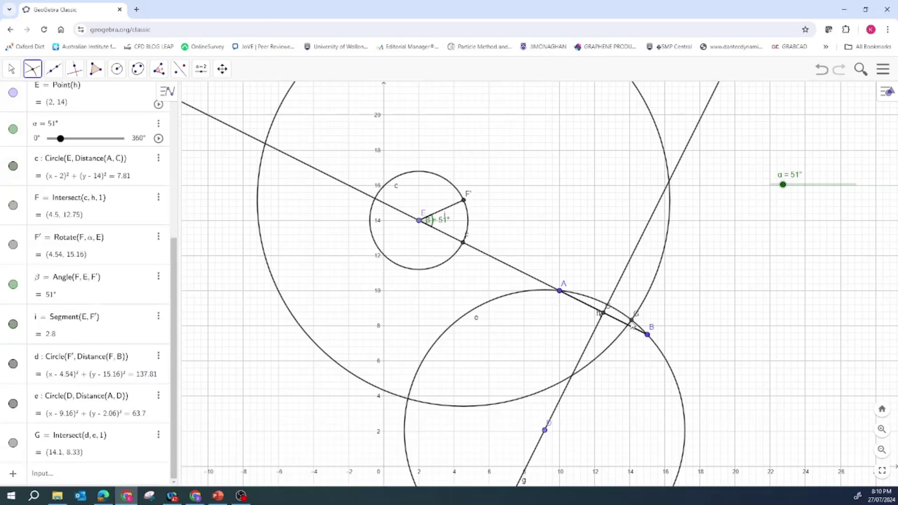
- Draw the coupler as a segment from point F' to the circle intersection G
{"action": "left_click", "coordinate": [55, 70]}
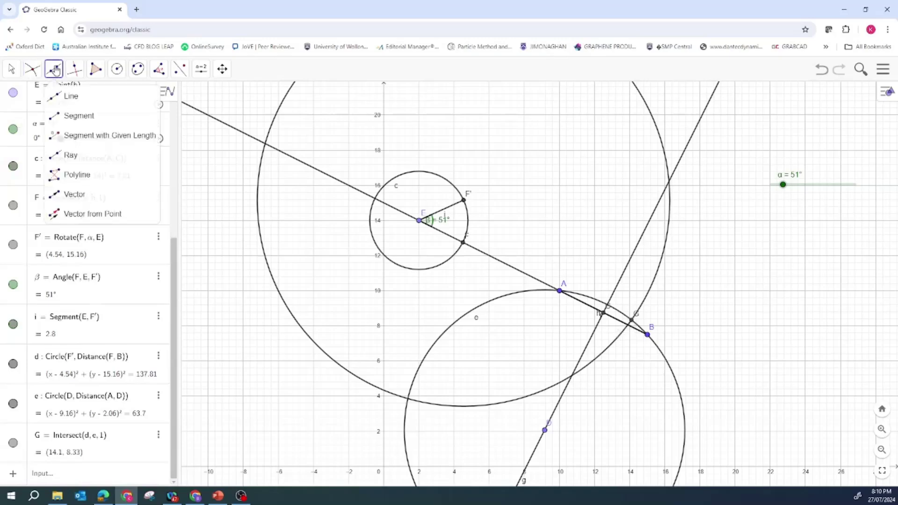
{"action": "left_click", "coordinate": [89, 115]}
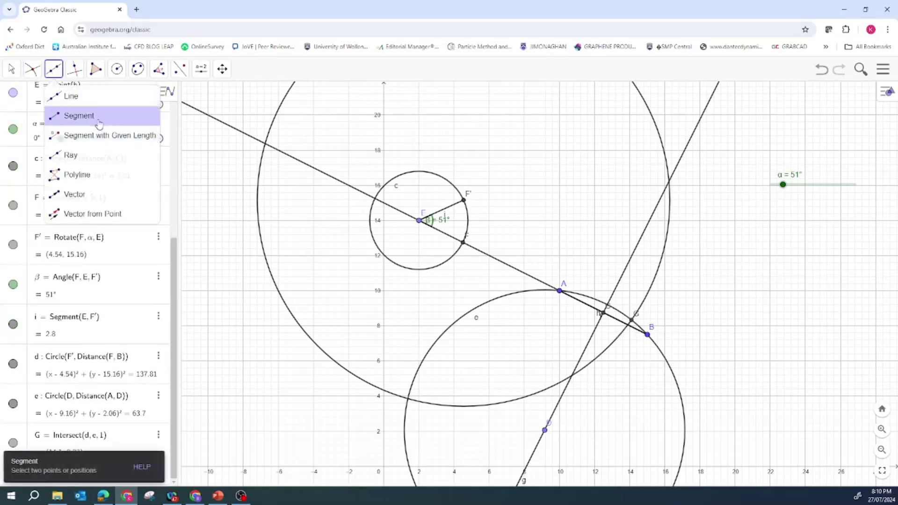
{"action": "left_click", "coordinate": [464, 200]}
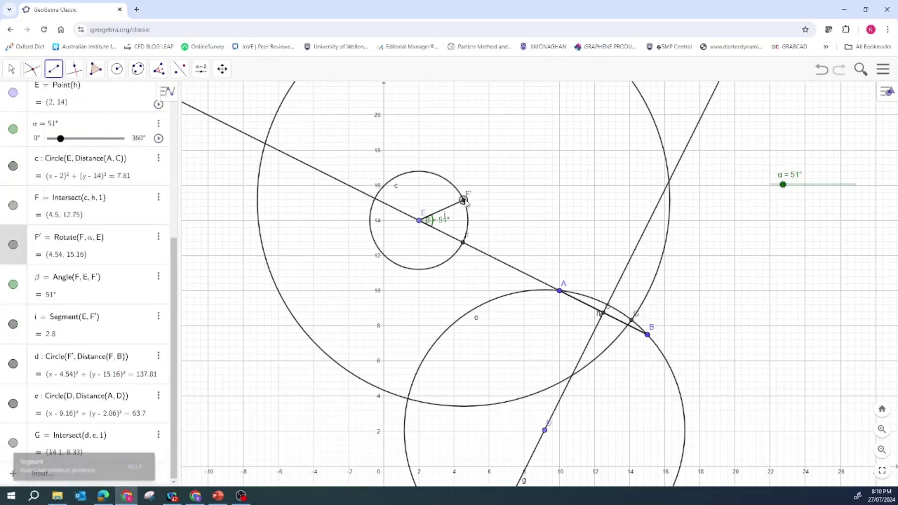
{"action": "left_click", "coordinate": [633, 321]}
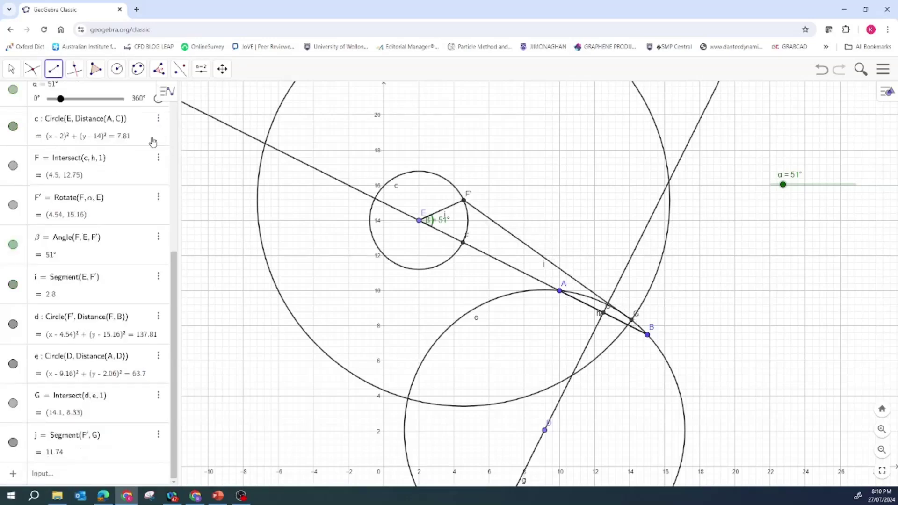
- Draw the rocker as a segment from point D to point G
{"action": "left_click", "coordinate": [54, 71]}
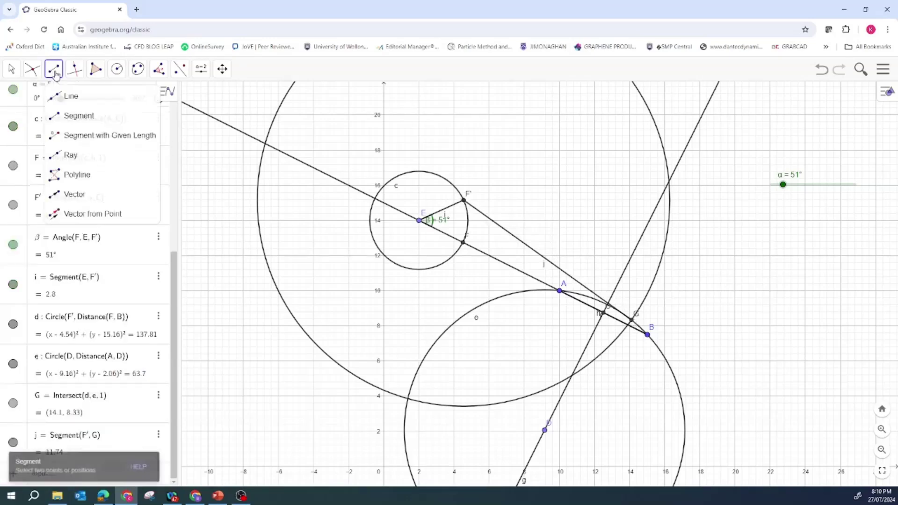
{"action": "left_click", "coordinate": [75, 116]}
{"action": "left_click", "coordinate": [545, 430]}
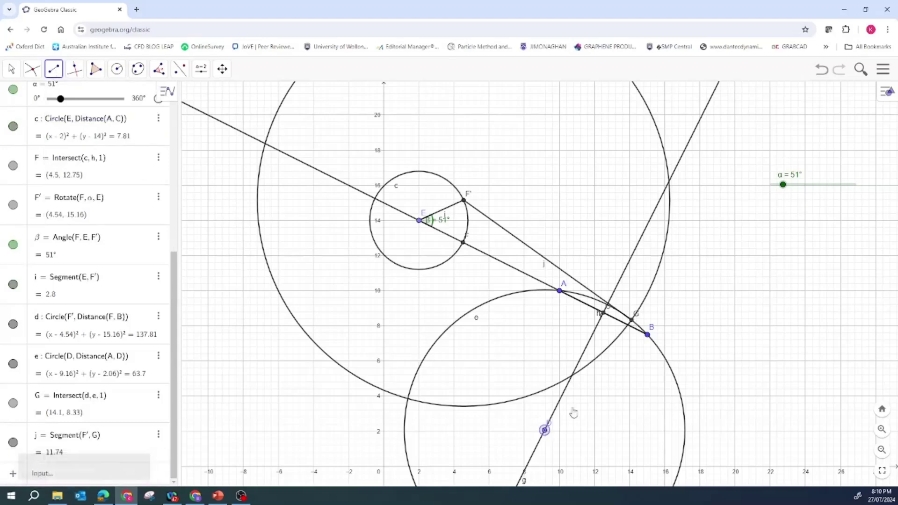
{"action": "left_click", "coordinate": [632, 321]}
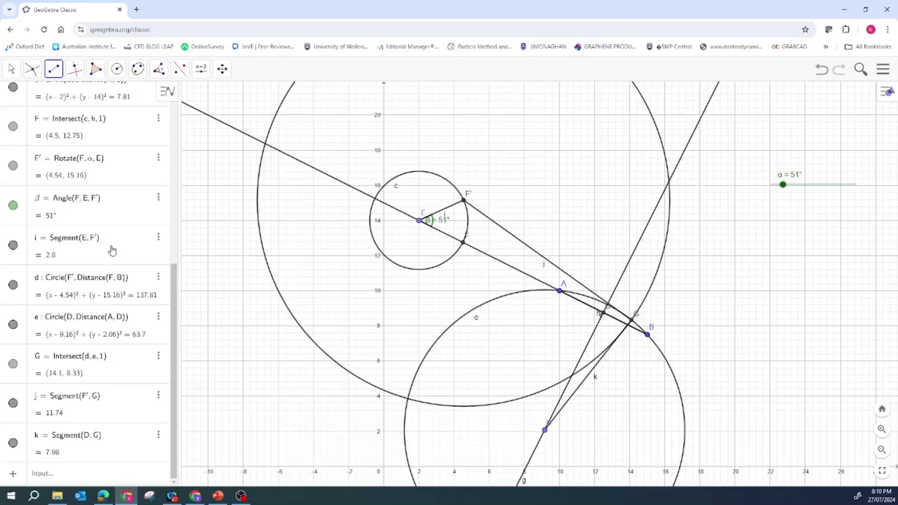
- Play the α slider's animation to check how the coupler and rocker move between A and B, and stop it
{"action": "scroll", "coordinate": [112, 251], "scroll_direction": "up", "scroll_amount": 3}
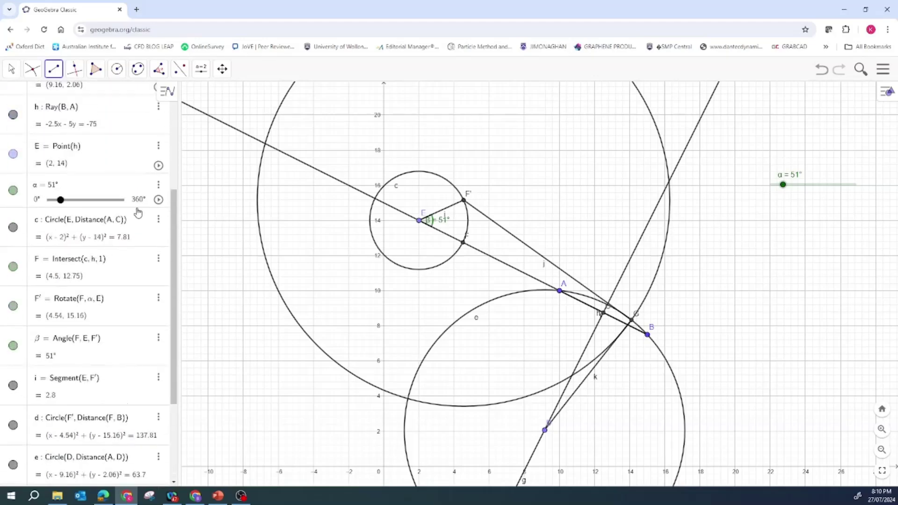
{"action": "left_click", "coordinate": [158, 201]}
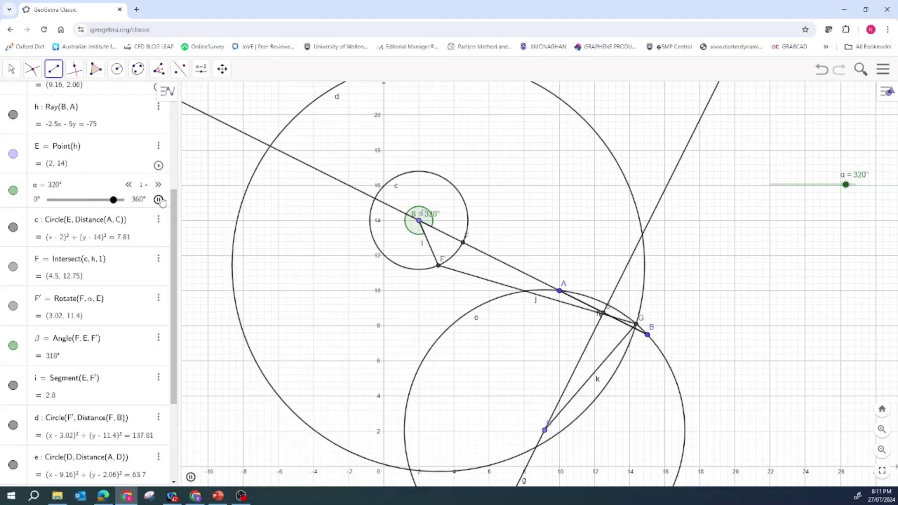
{"action": "left_click", "coordinate": [158, 200]}
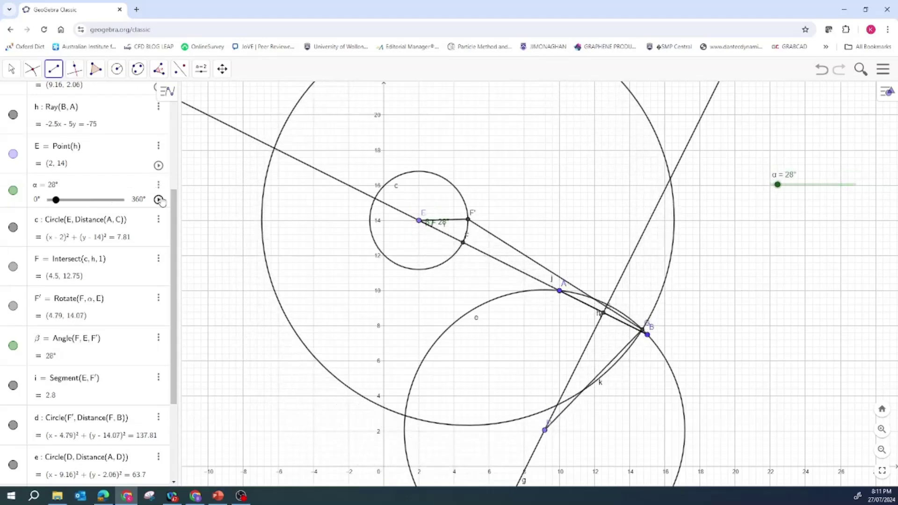
{"action": "left_click", "coordinate": [159, 200]}
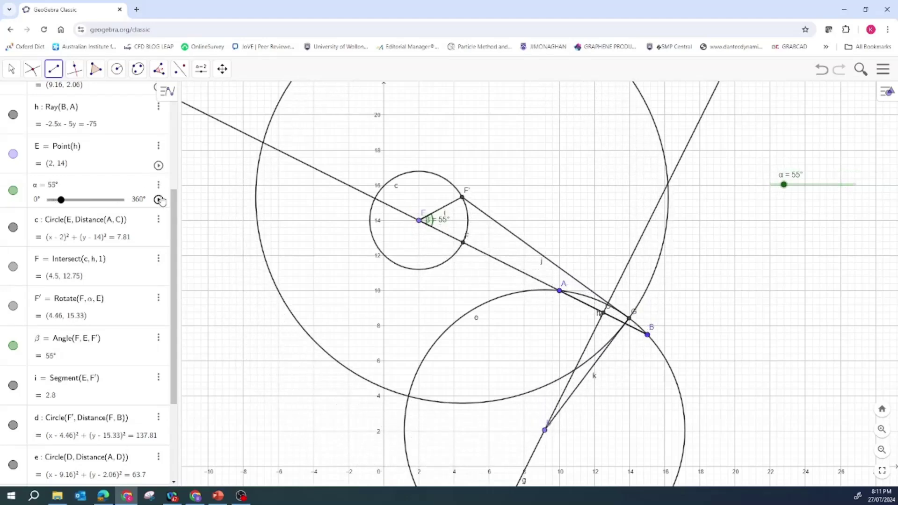
- Colour the crank segment EF' red (#FF0000)
{"action": "scroll", "coordinate": [91, 261], "scroll_direction": "down", "scroll_amount": 3}
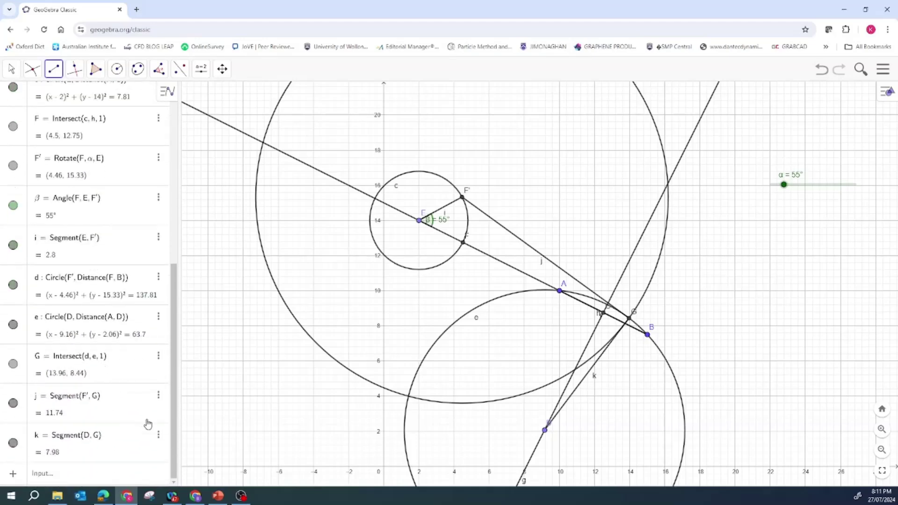
{"action": "left_click", "coordinate": [158, 237]}
{"action": "left_click", "coordinate": [188, 283]}
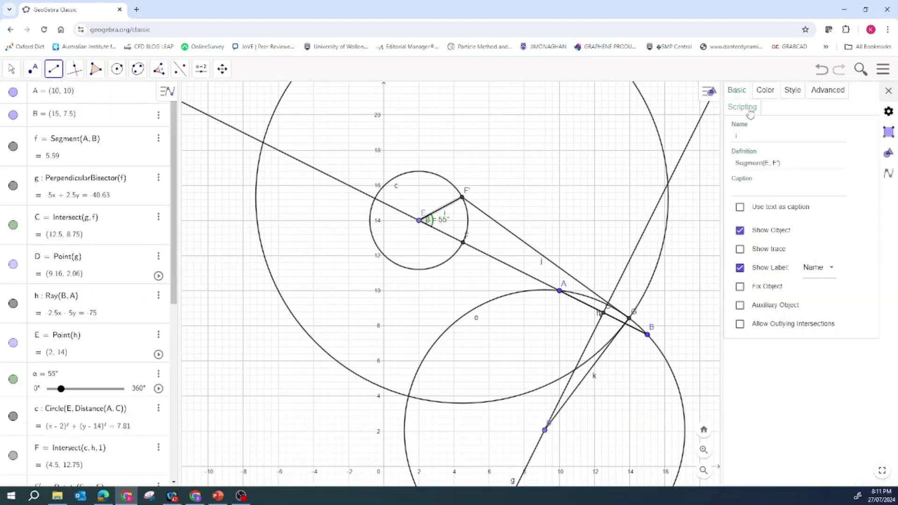
{"action": "left_click", "coordinate": [765, 91]}
{"action": "left_click", "coordinate": [749, 135]}
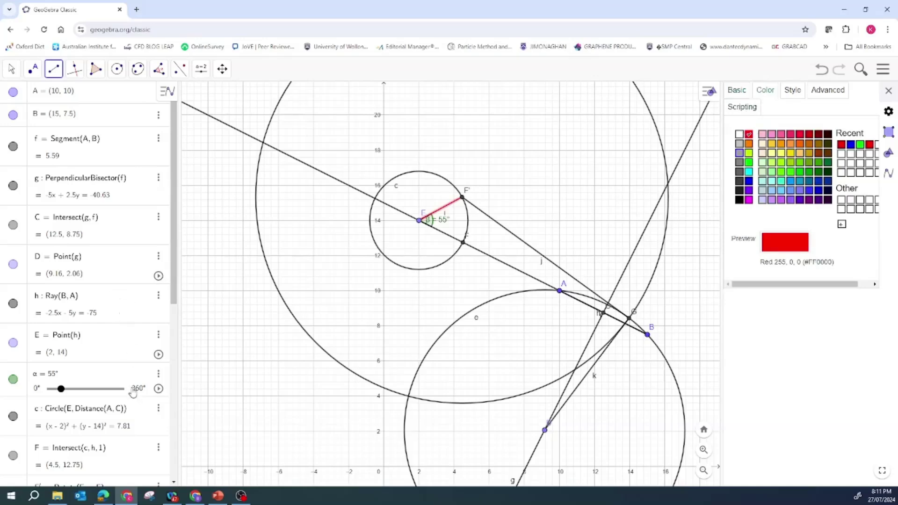
- Colour the coupler segment F'G green (#00FF00)
{"action": "scroll", "coordinate": [133, 392], "scroll_direction": "down", "scroll_amount": 5}
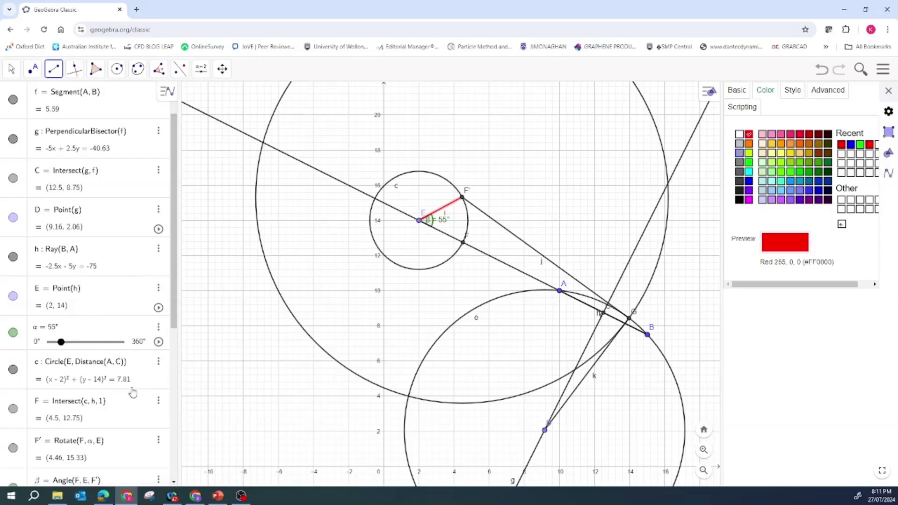
{"action": "scroll", "coordinate": [136, 386], "scroll_direction": "down", "scroll_amount": 2}
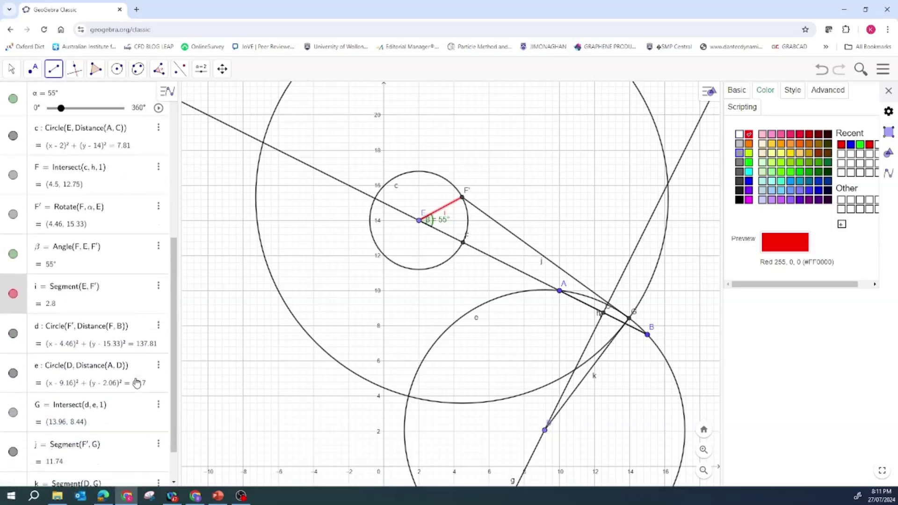
{"action": "left_click", "coordinate": [158, 443]}
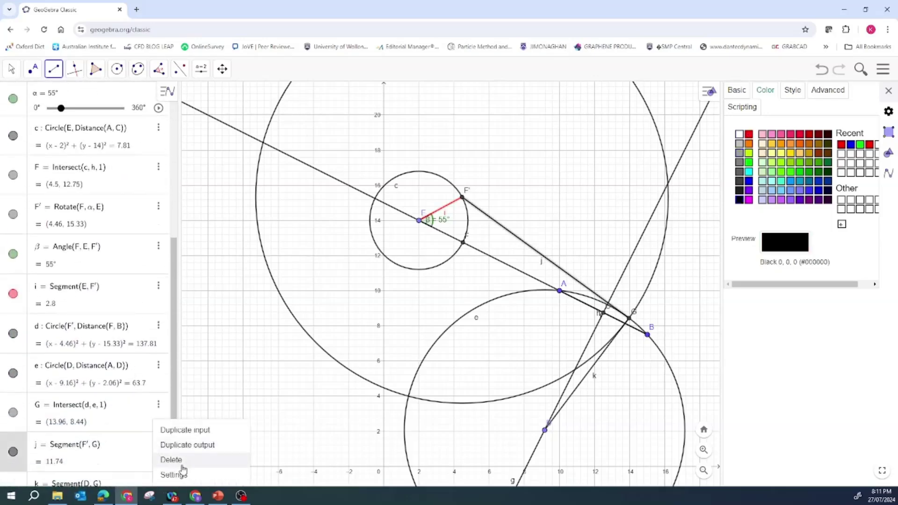
{"action": "left_click", "coordinate": [749, 162]}
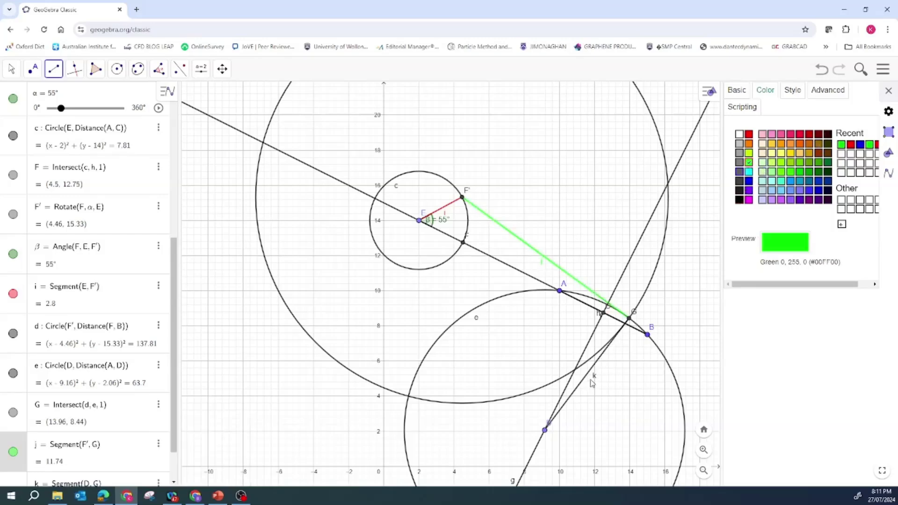
- Colour the rocker segment DG blue (#0000FF)
{"action": "scroll", "coordinate": [120, 381], "scroll_direction": "down", "scroll_amount": 2}
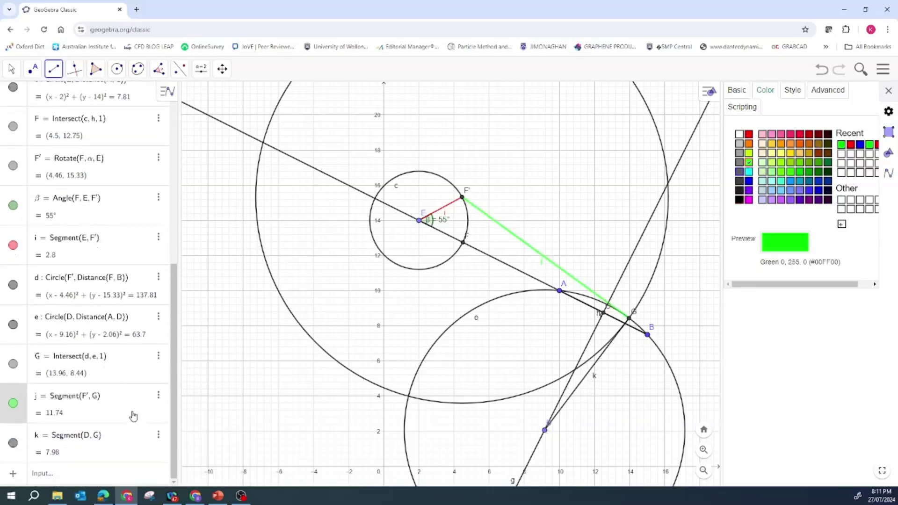
{"action": "left_click", "coordinate": [154, 442]}
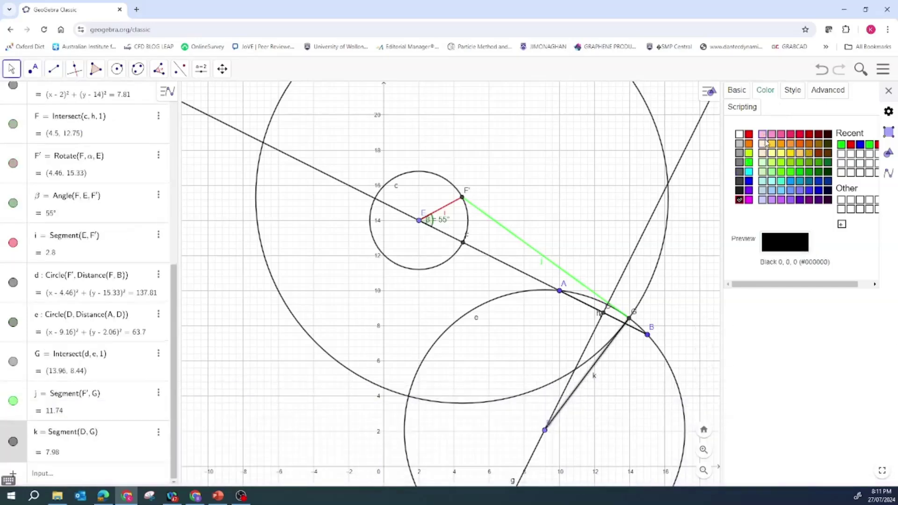
{"action": "left_click", "coordinate": [749, 183]}
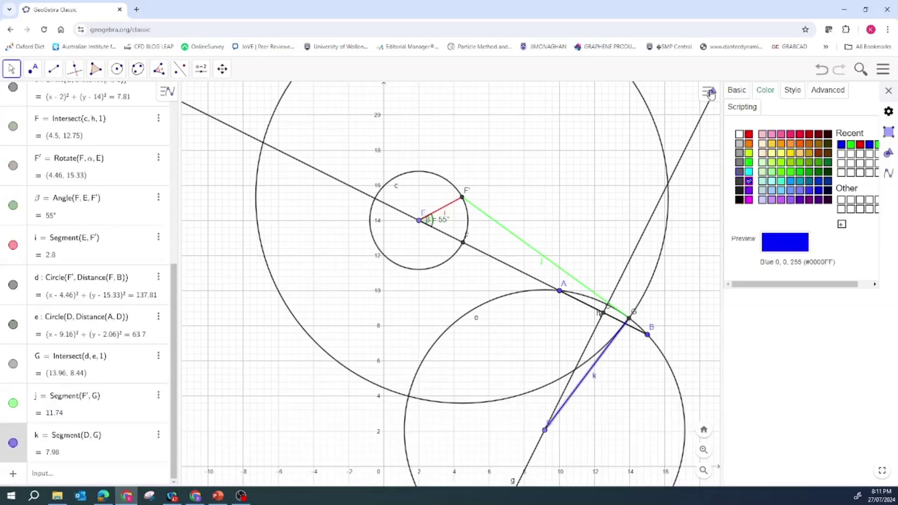
- Start the α animation and hide the construction circles d and e centred on F' and D
{"action": "left_click_drag", "start_coordinate": [172, 335], "coordinate": [170, 214]}
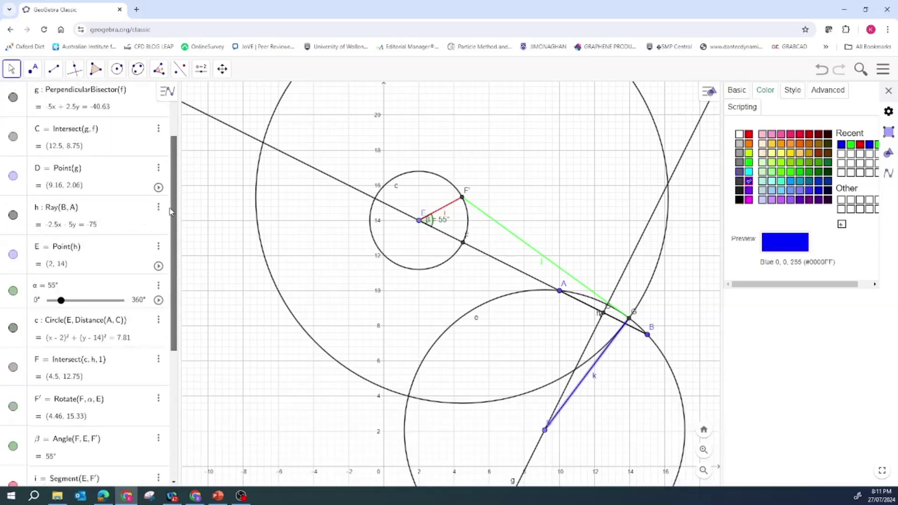
{"action": "left_click", "coordinate": [159, 301]}
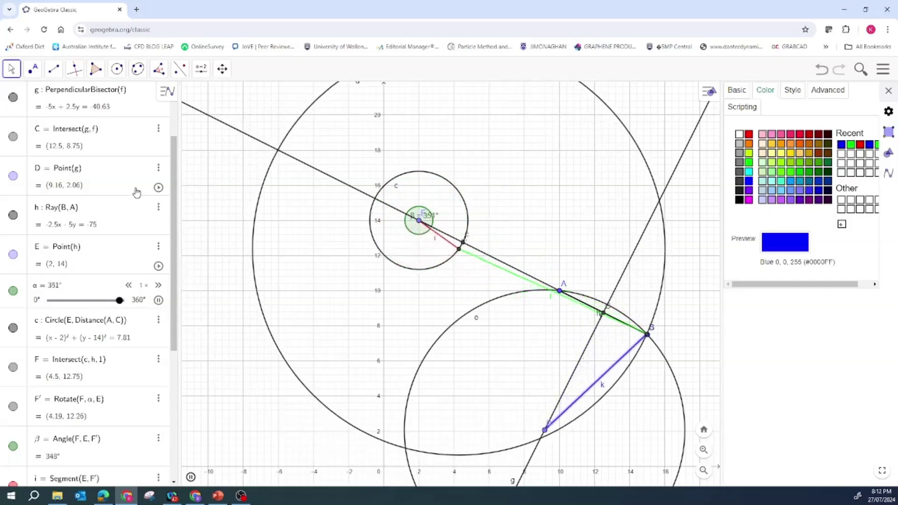
{"action": "scroll", "coordinate": [137, 193], "scroll_direction": "up", "scroll_amount": 3}
{"action": "scroll", "coordinate": [136, 192], "scroll_direction": "down", "scroll_amount": 2}
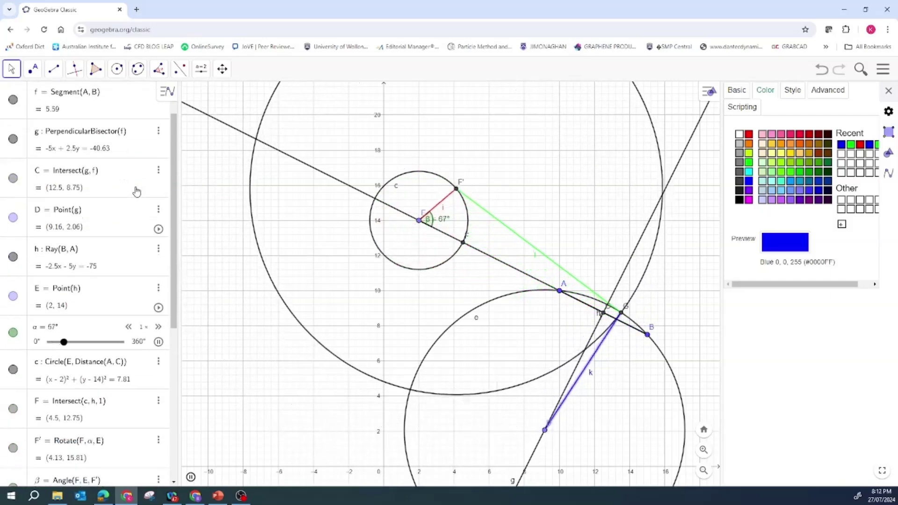
{"action": "scroll", "coordinate": [136, 192], "scroll_direction": "down", "scroll_amount": 4}
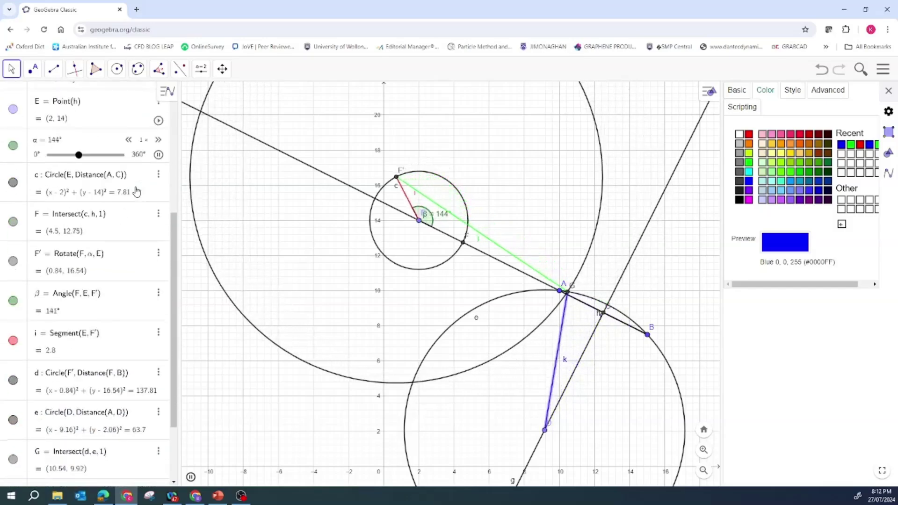
{"action": "scroll", "coordinate": [136, 191], "scroll_direction": "down", "scroll_amount": 2}
{"action": "left_click", "coordinate": [14, 286]}
{"action": "left_click", "coordinate": [14, 325]}
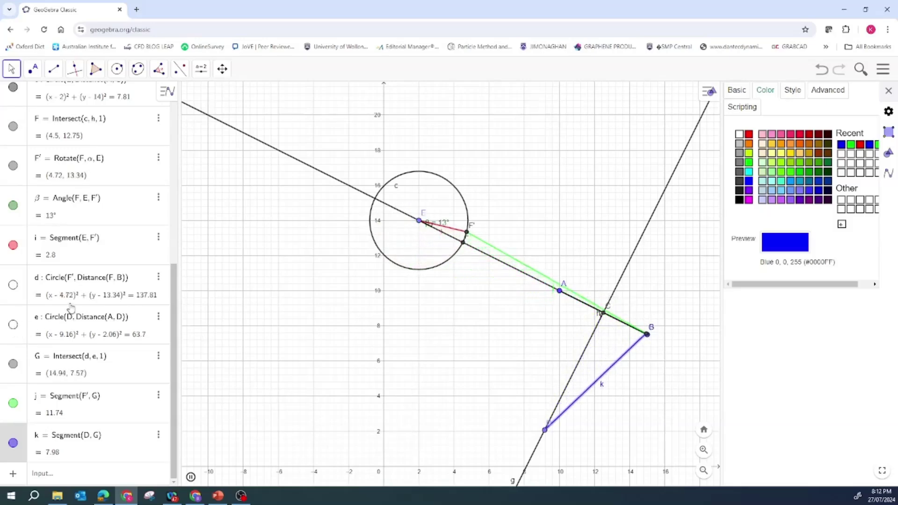
- Hide the perpendicular bisector g, segment AB and the ray from B through A
{"action": "scroll", "coordinate": [71, 307], "scroll_direction": "up", "scroll_amount": 5}
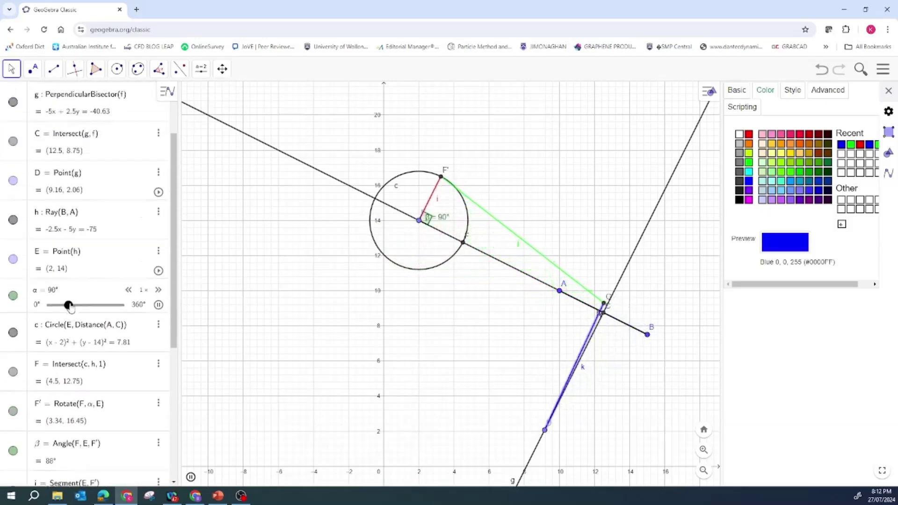
{"action": "scroll", "coordinate": [71, 307], "scroll_direction": "up", "scroll_amount": 1}
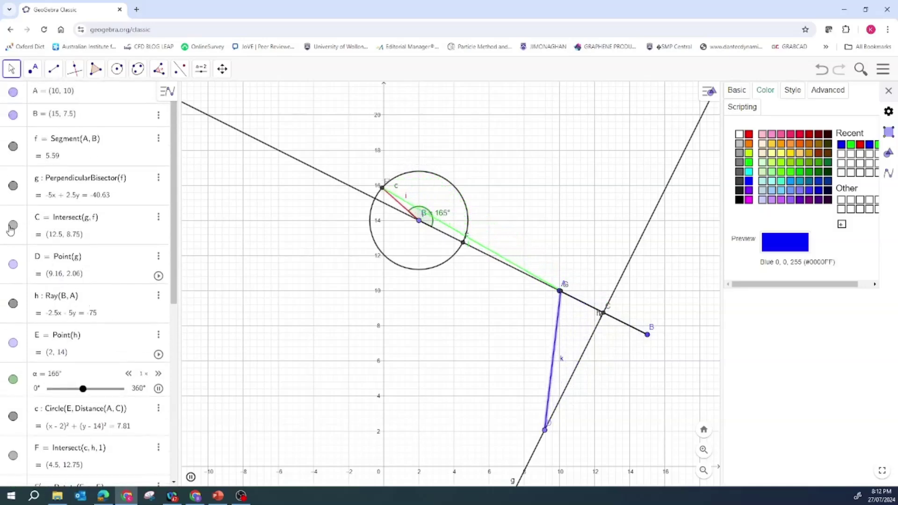
{"action": "left_click", "coordinate": [13, 187]}
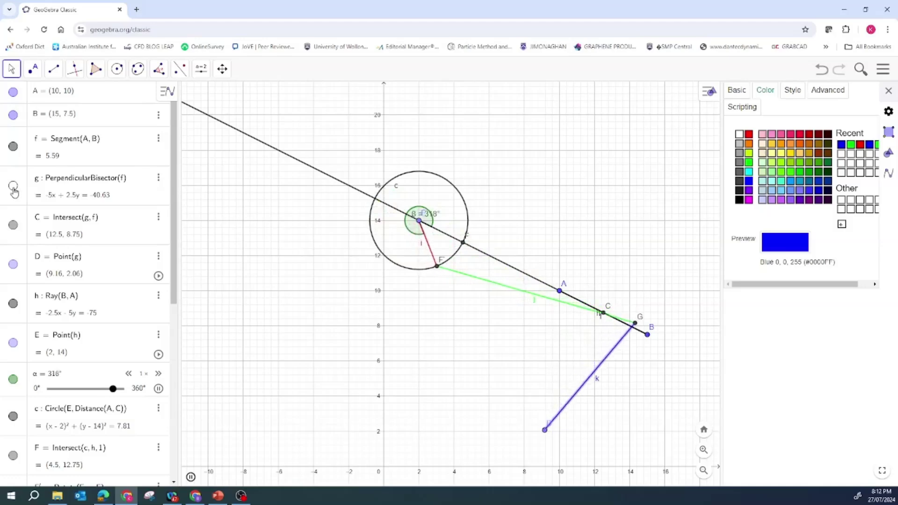
{"action": "left_click", "coordinate": [14, 147]}
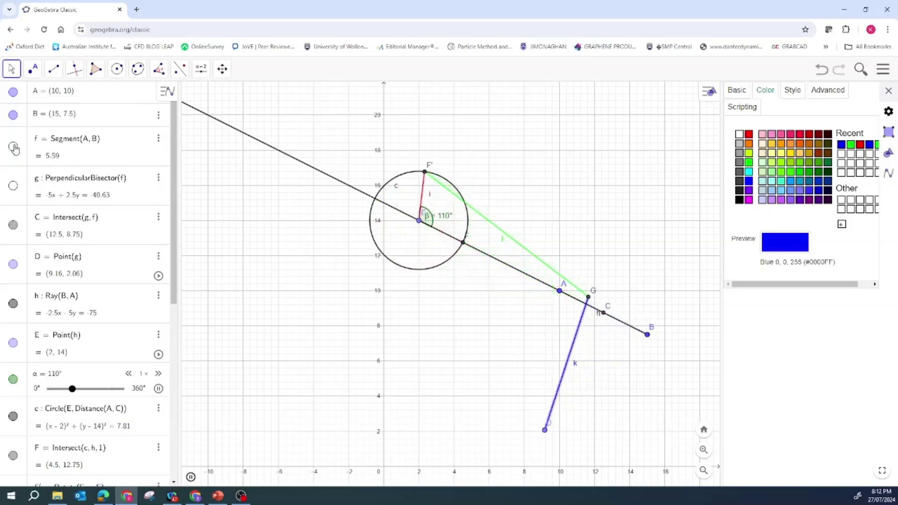
{"action": "left_click", "coordinate": [14, 304]}
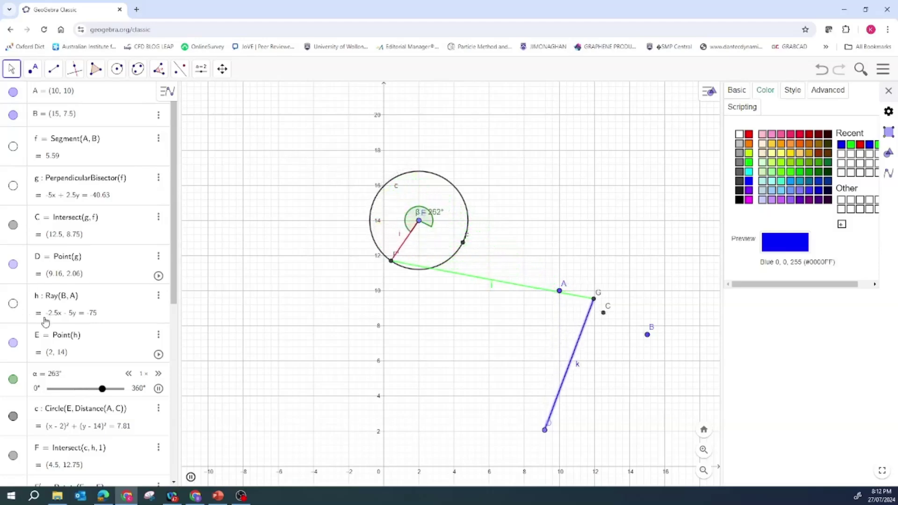
- Hide point C, the crank circle c centred on E and point F
{"action": "scroll", "coordinate": [45, 323], "scroll_direction": "down", "scroll_amount": 7}
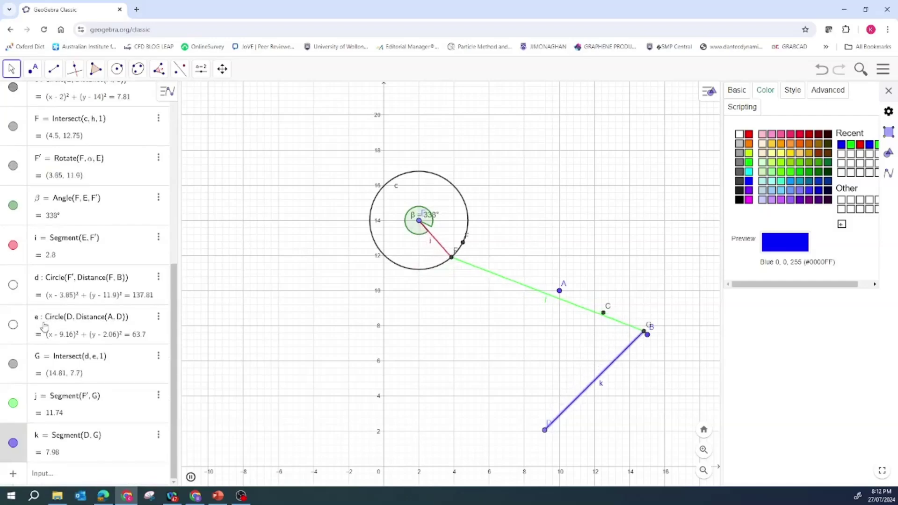
{"action": "scroll", "coordinate": [30, 278], "scroll_direction": "up", "scroll_amount": 8}
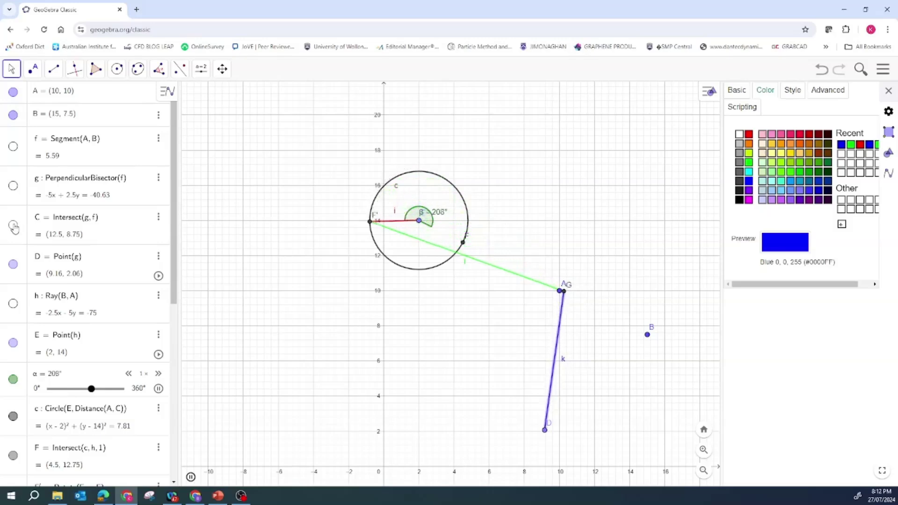
{"action": "left_click", "coordinate": [13, 417]}
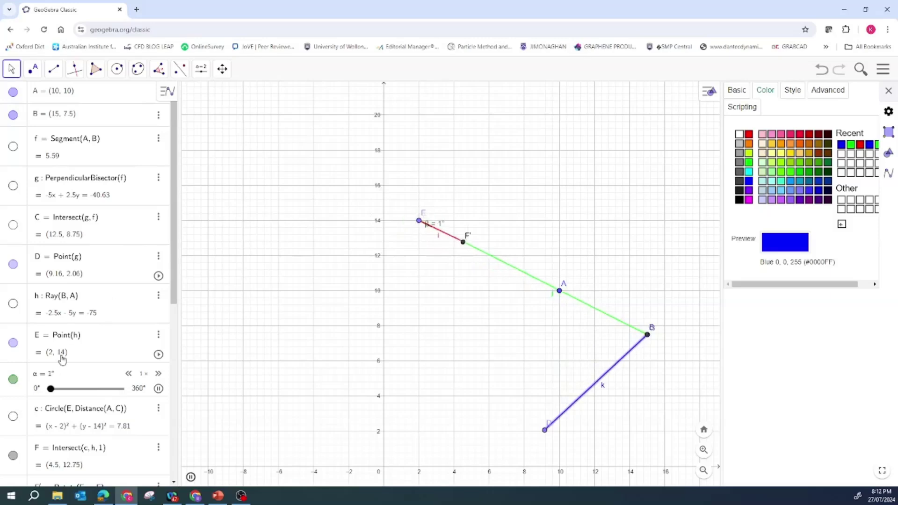
{"action": "scroll", "coordinate": [69, 346], "scroll_direction": "down", "scroll_amount": 4}
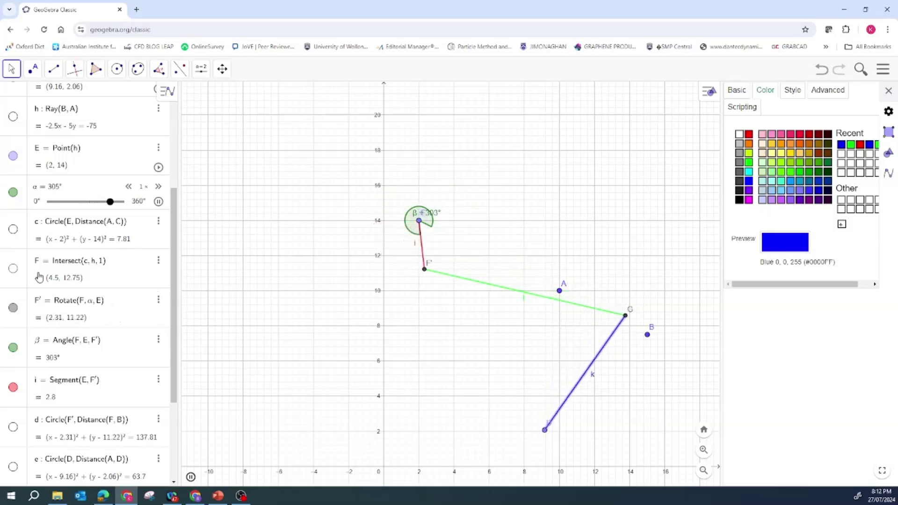
- Turn on the trace for point G, the joint between coupler and rocker, and close its settings
{"action": "scroll", "coordinate": [43, 304], "scroll_direction": "down", "scroll_amount": 3}
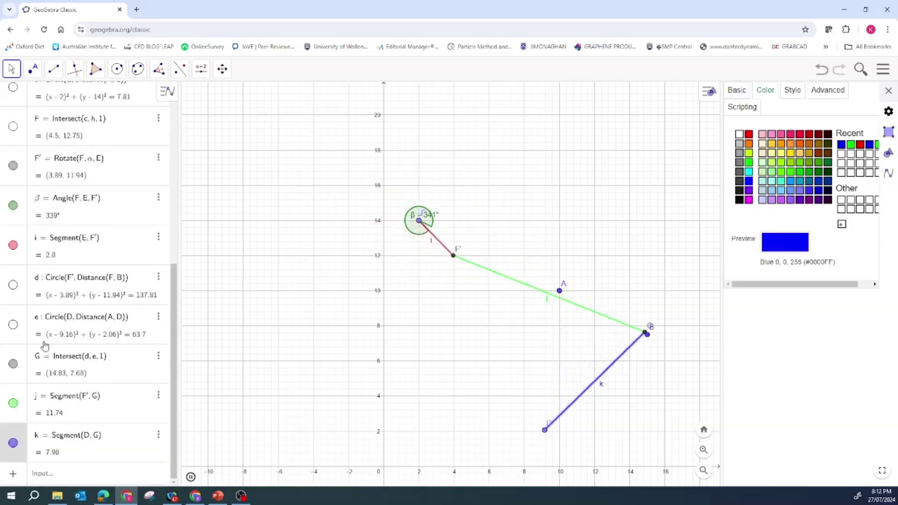
{"action": "left_click", "coordinate": [159, 357]}
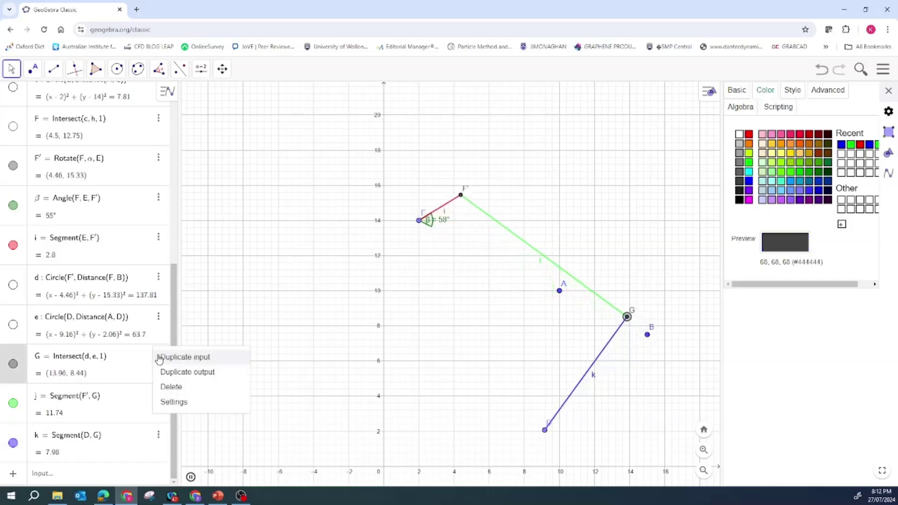
{"action": "left_click", "coordinate": [173, 402]}
{"action": "left_click", "coordinate": [740, 249]}
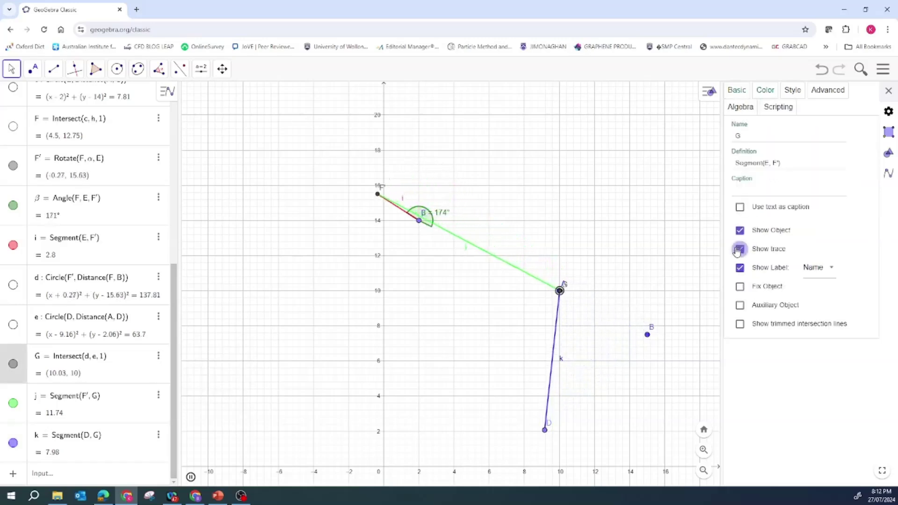
{"action": "left_click", "coordinate": [887, 92]}
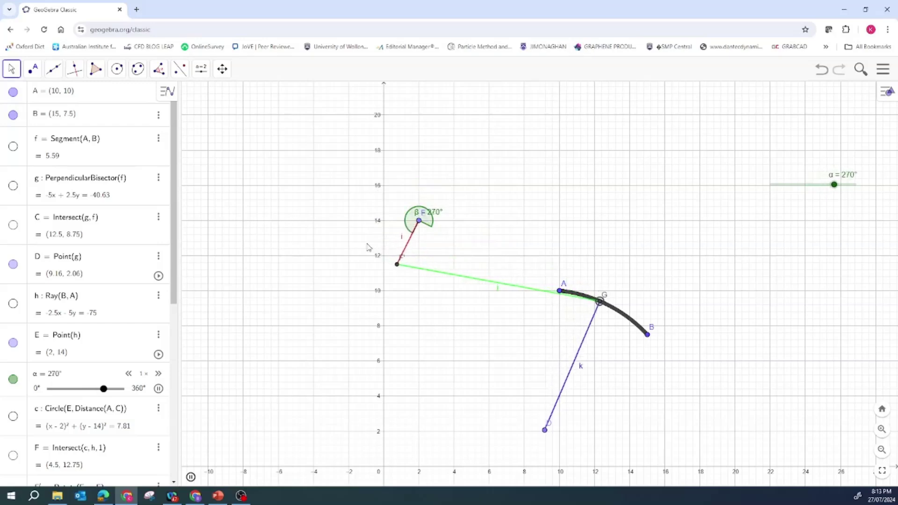
- With the α animation paused and perpendicular bisector g shown, move pivot D along g to about (9.6, 2.95)
{"action": "left_click", "coordinate": [158, 389]}
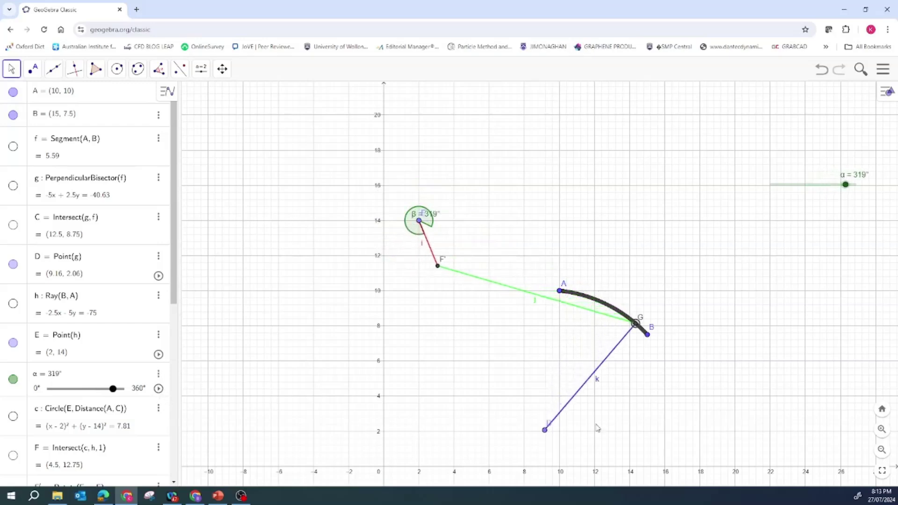
{"action": "left_click_drag", "start_coordinate": [545, 433], "coordinate": [549, 429]}
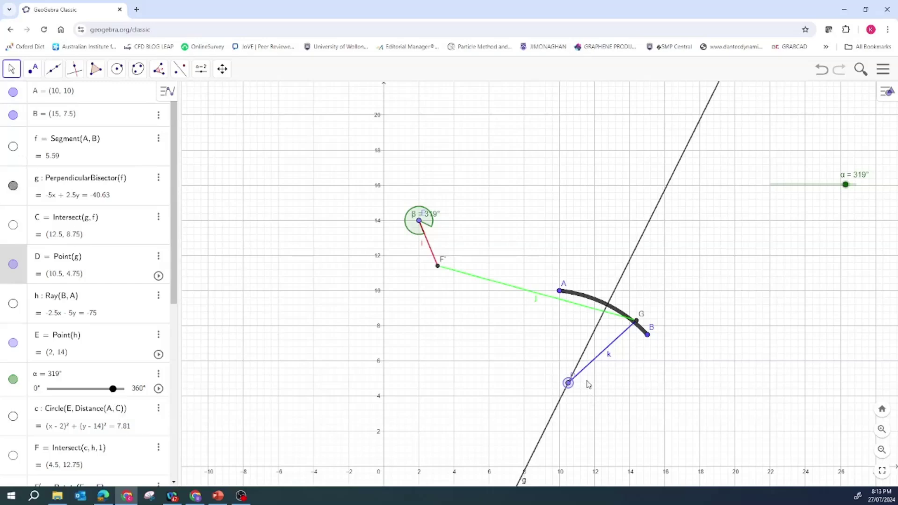
{"action": "left_click_drag", "start_coordinate": [567, 385], "coordinate": [566, 435]}
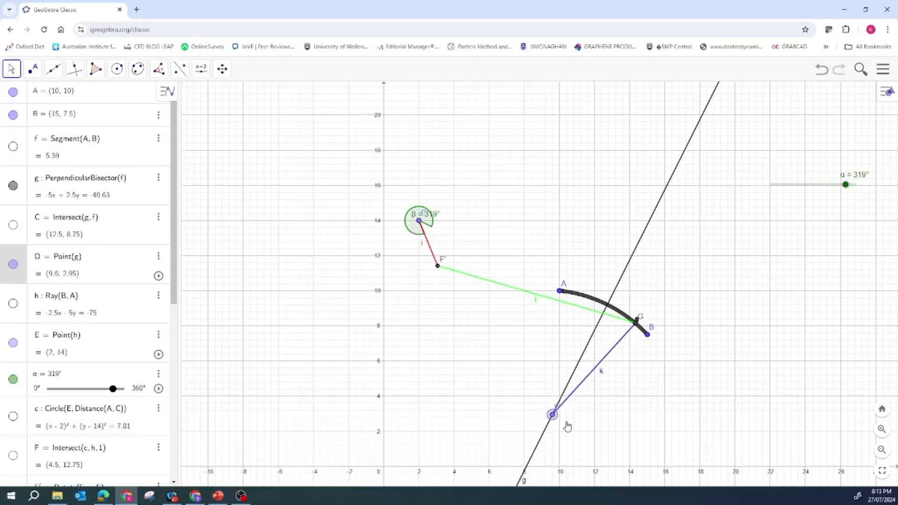
- Show ray h from B through A and move crank centre E along it to about (4.5, 12.75)
{"action": "mouse_move", "coordinate": [421, 226]}
{"action": "left_mouse_down"}
{"action": "mouse_move", "coordinate": [380, 204]}
{"action": "mouse_move", "coordinate": [397, 231]}
{"action": "mouse_move", "coordinate": [412, 234]}
{"action": "left_mouse_up"}
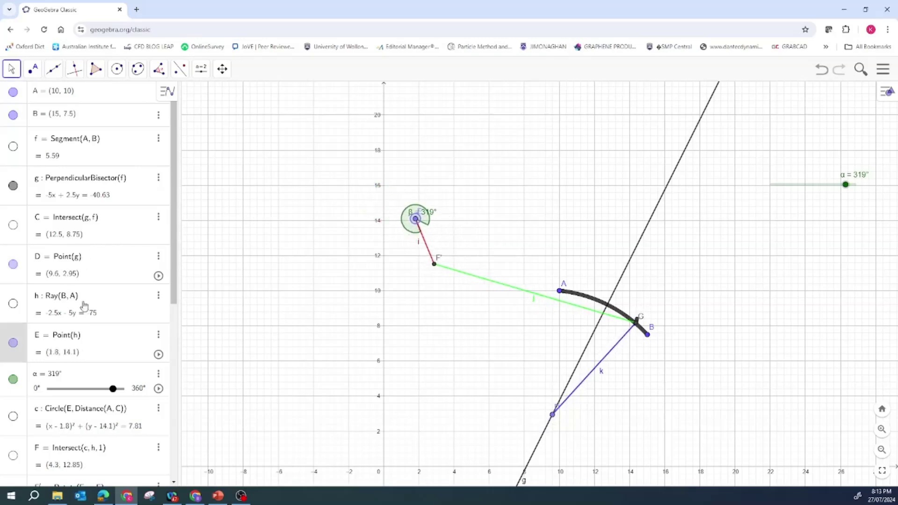
{"action": "left_click", "coordinate": [13, 304]}
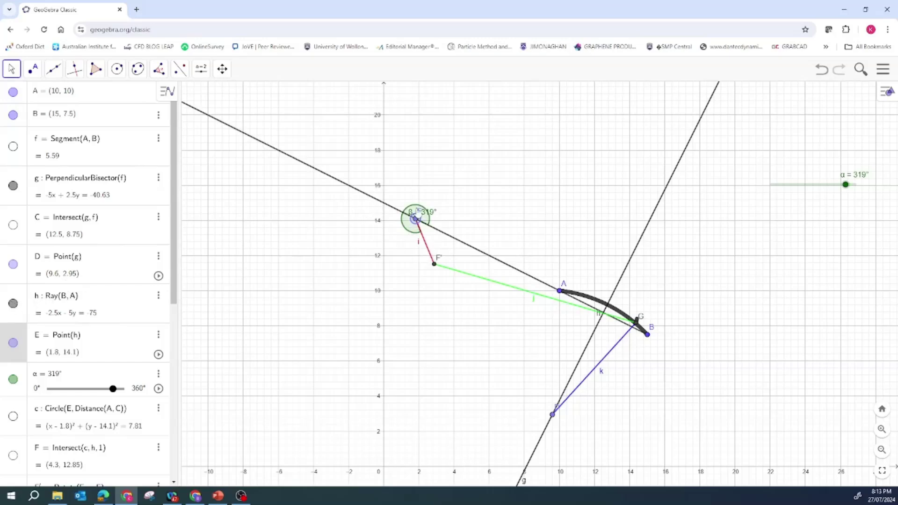
{"action": "left_click_drag", "start_coordinate": [415, 222], "coordinate": [464, 244]}
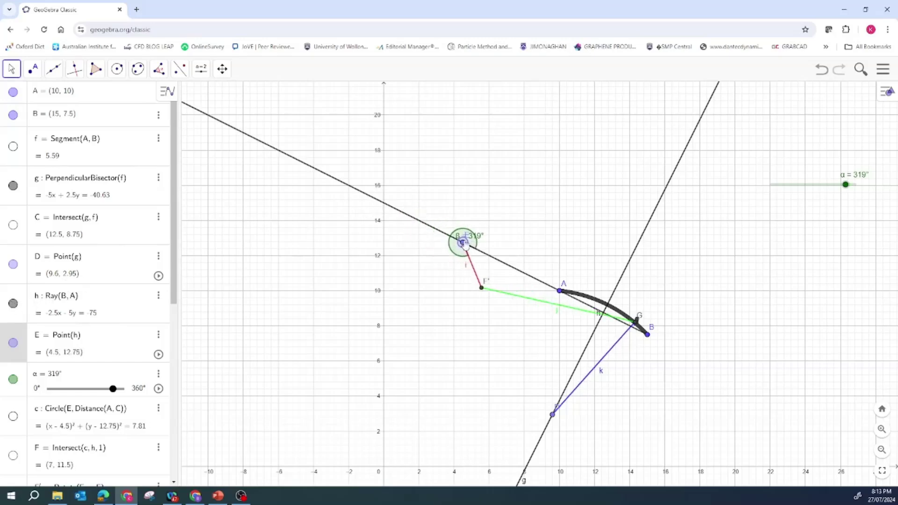